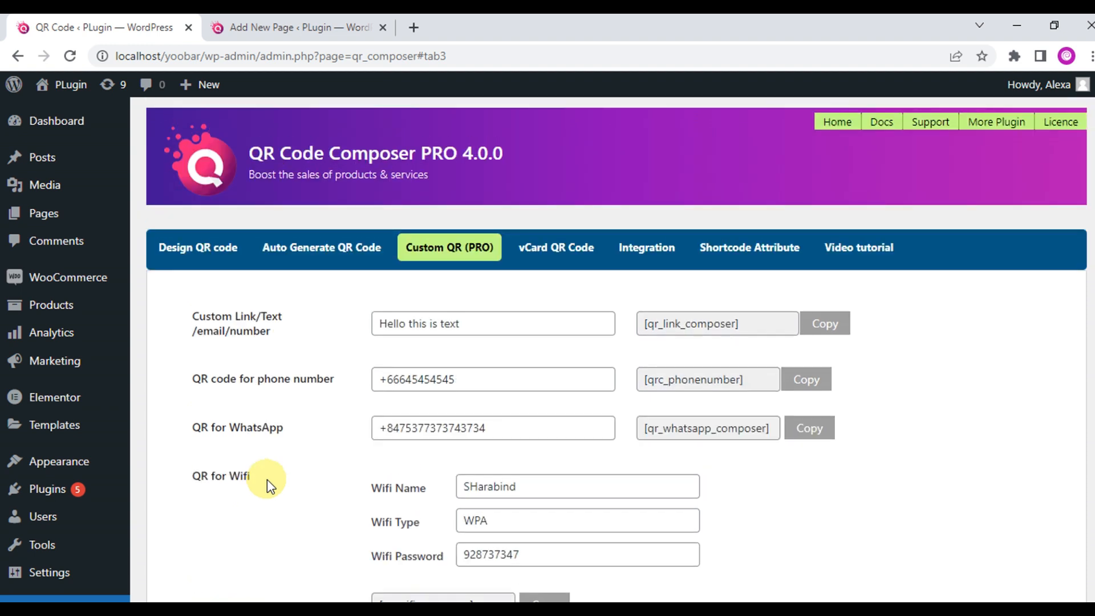
Start a new page and title it 'QR code for Phone Number', fixing the misspelled word.
left_click(263, 21)
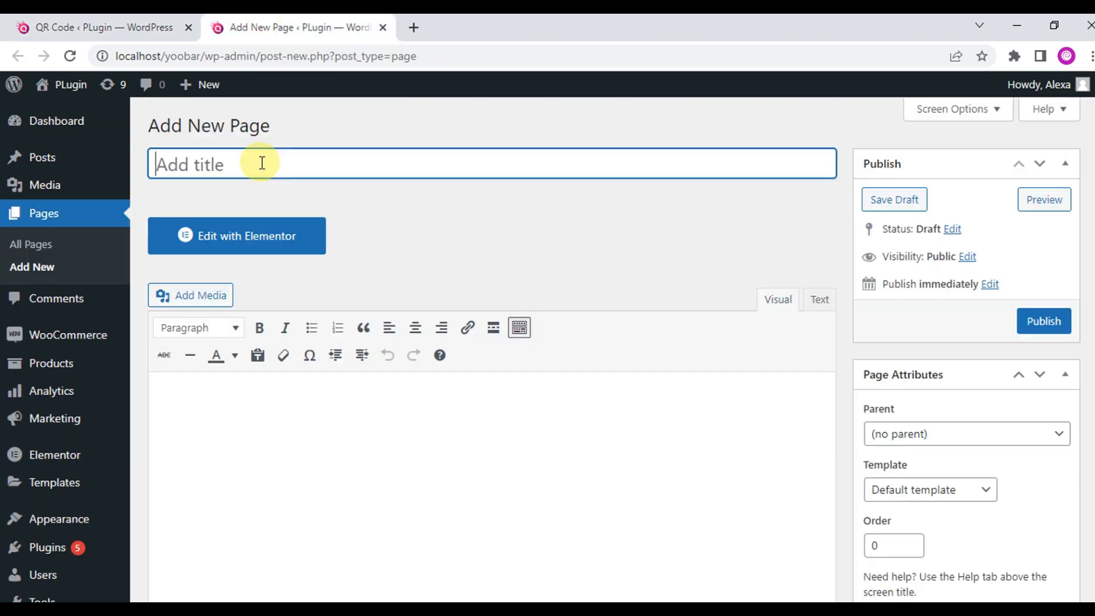
type("QR code for Phone umber")
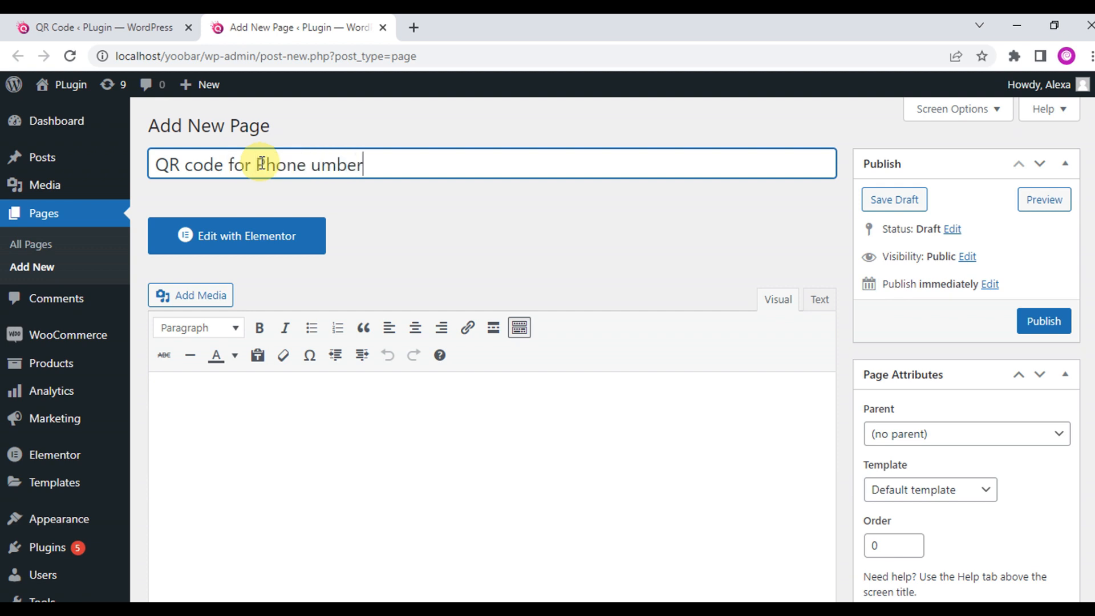
left_click(313, 164)
type("N")
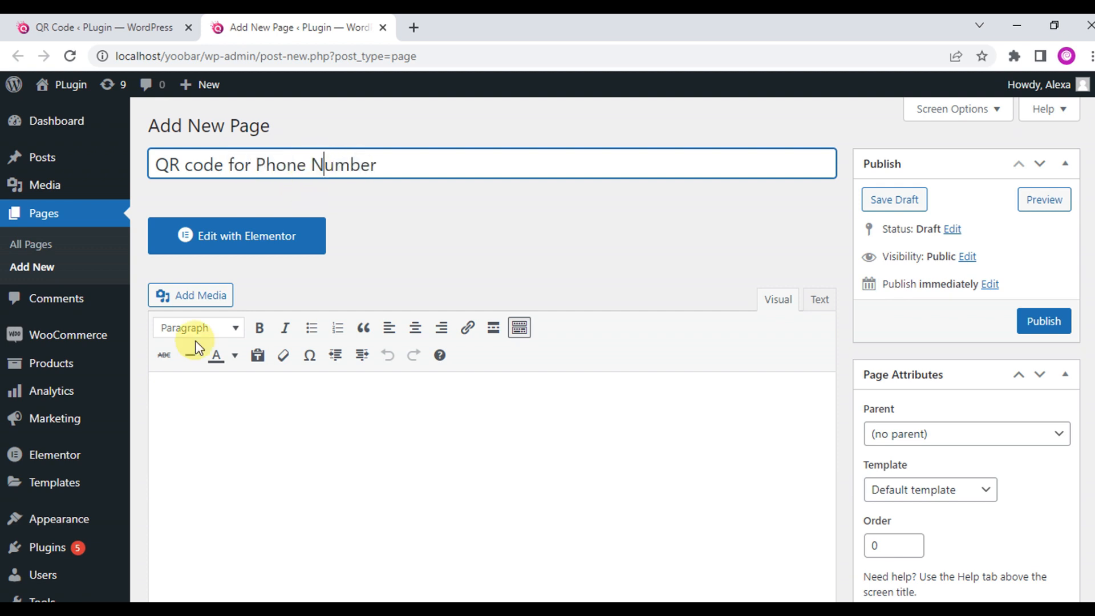
Paste the [qrc_phonenumber] shortcode into the page body and publish the page.
left_click(240, 432)
type("[qrc_phonenumber]")
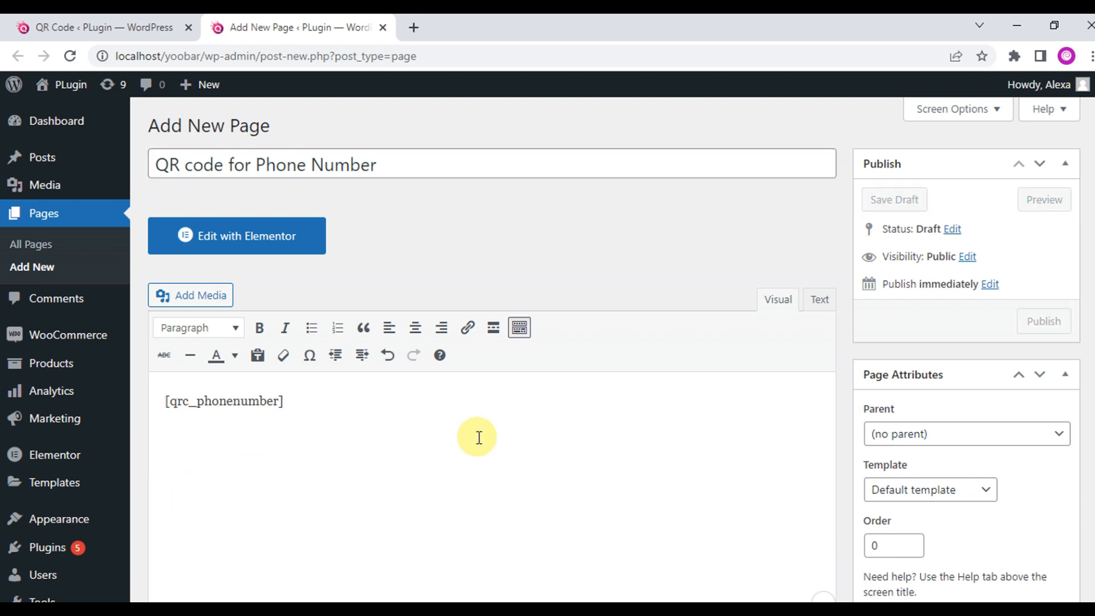
left_click_drag(1094, 88, 1094, 114)
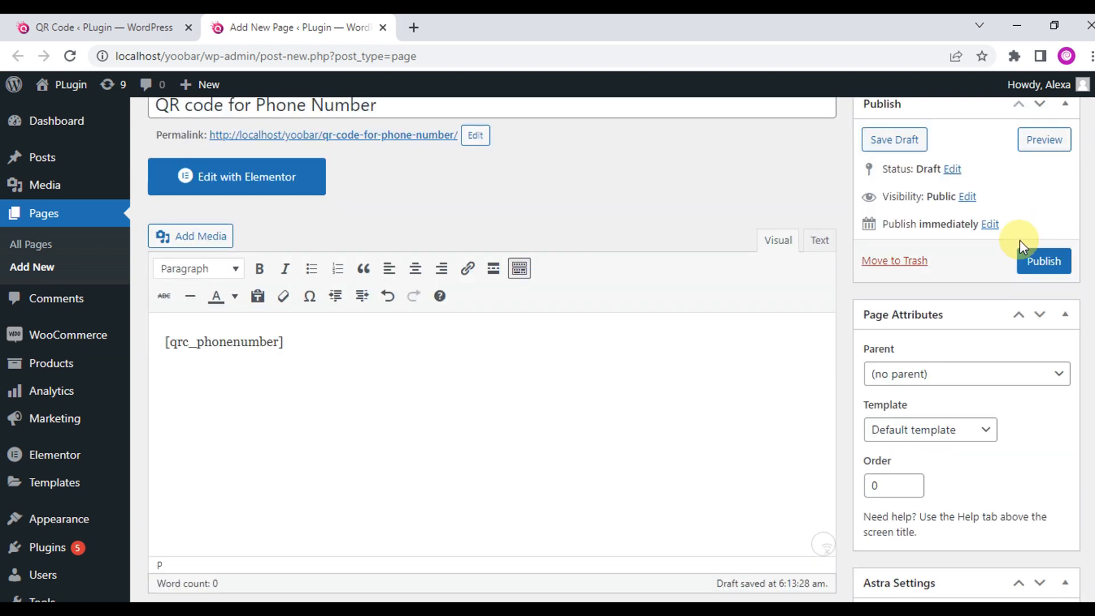
left_click(1039, 261)
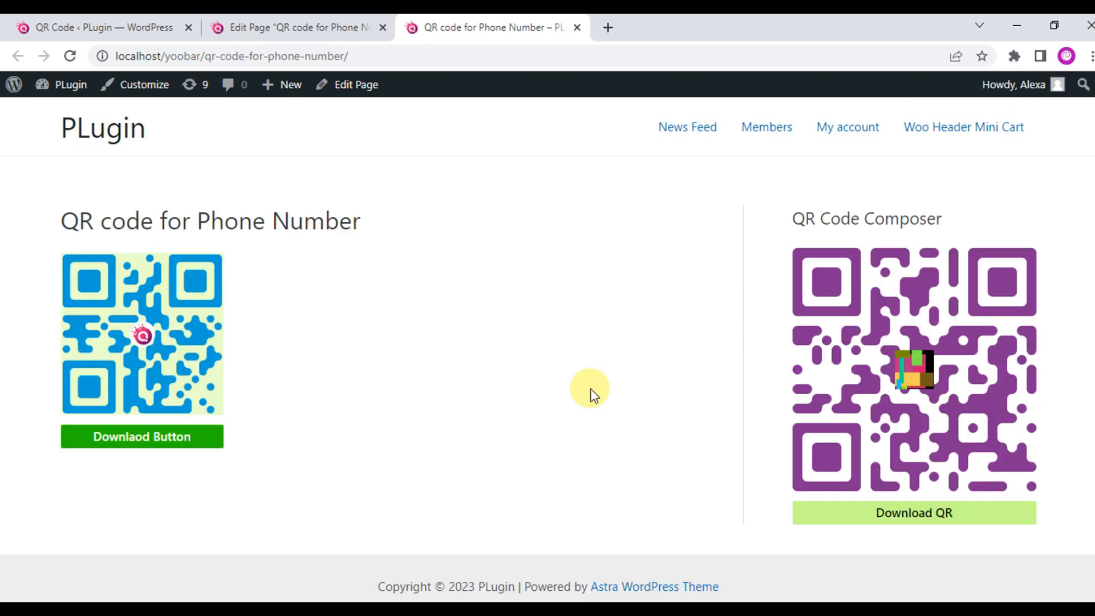
Download the live page's phone-number QR as a 600×600 PNG, check it, and return to the editor.
left_click(139, 440)
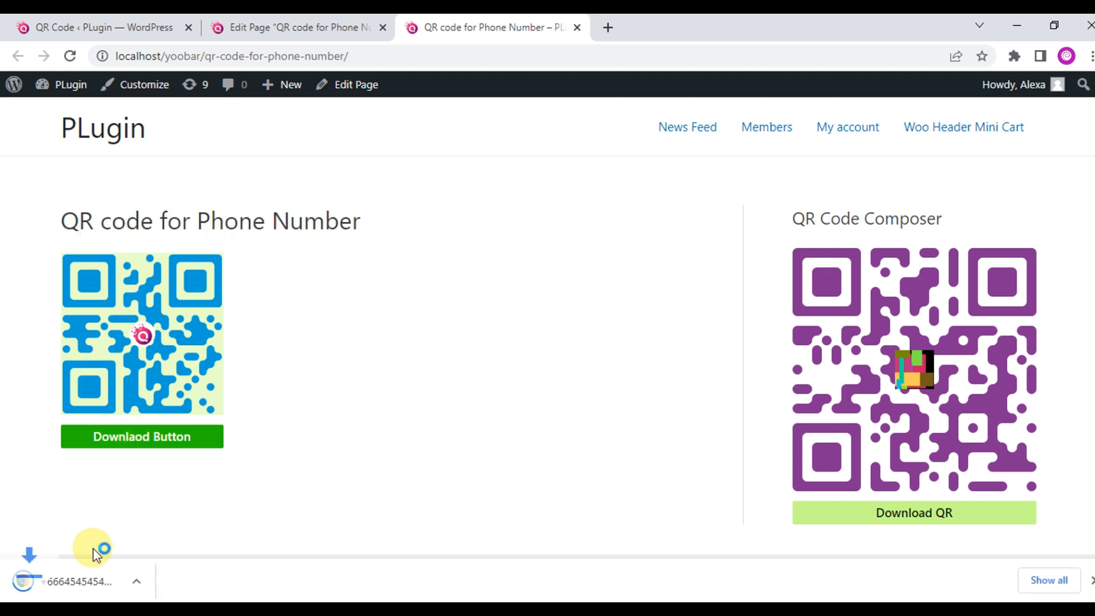
left_click(106, 584)
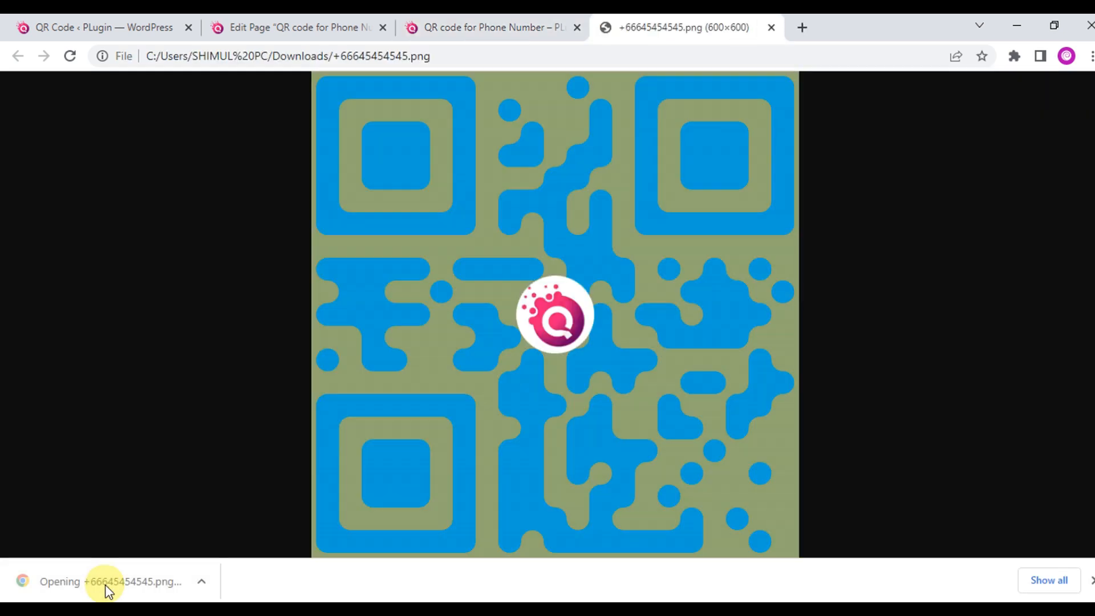
left_click(772, 28)
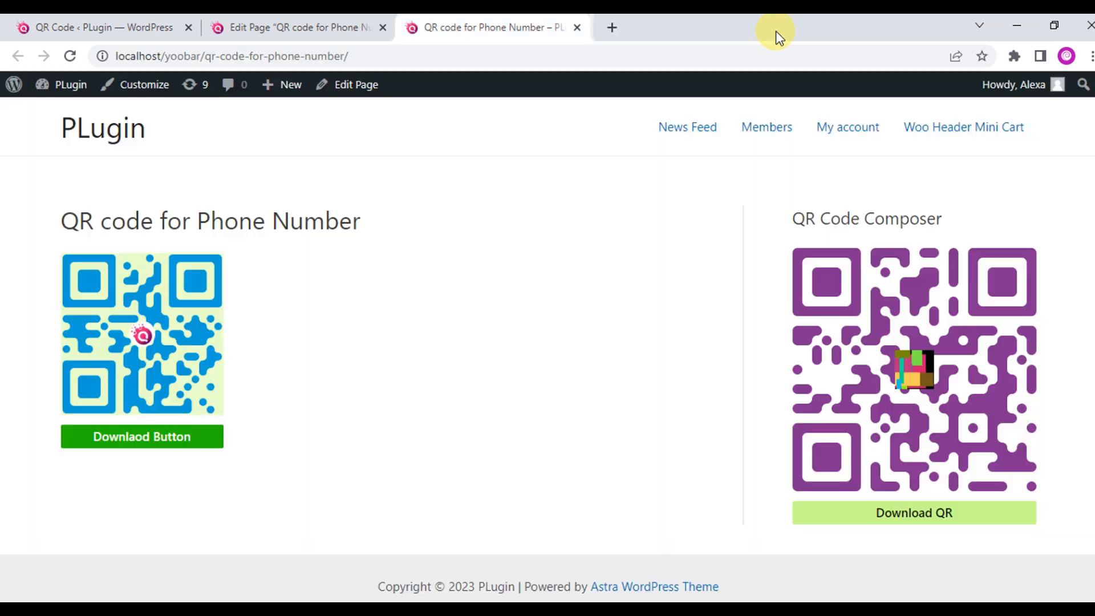
left_click(323, 16)
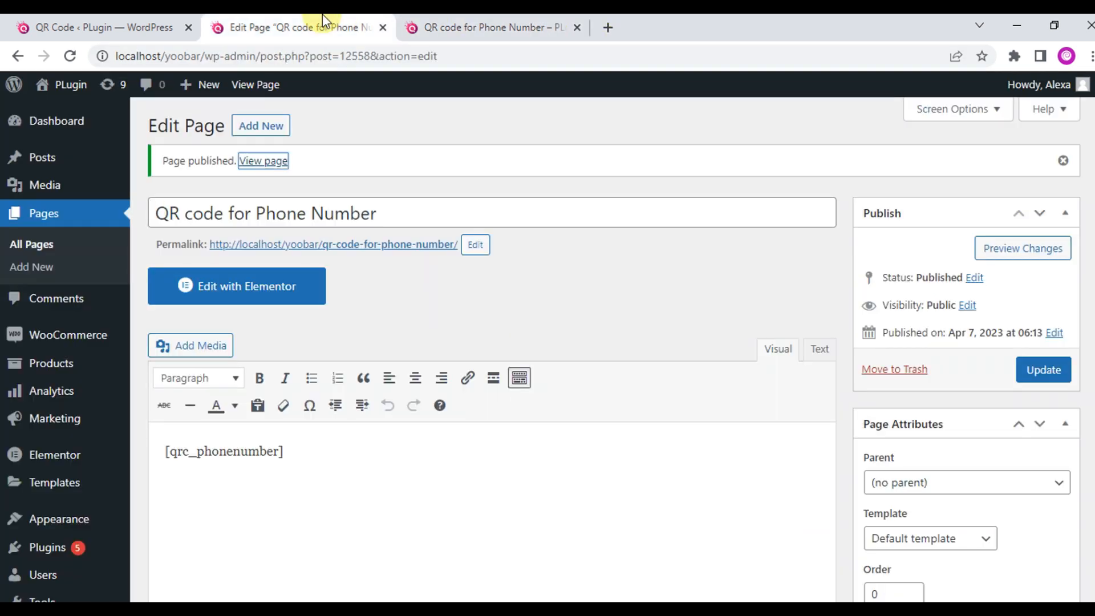
Copy the Phone Number shortcode with attributes from the QR plugin's shortcode documentation.
left_click(135, 15)
left_click(767, 256)
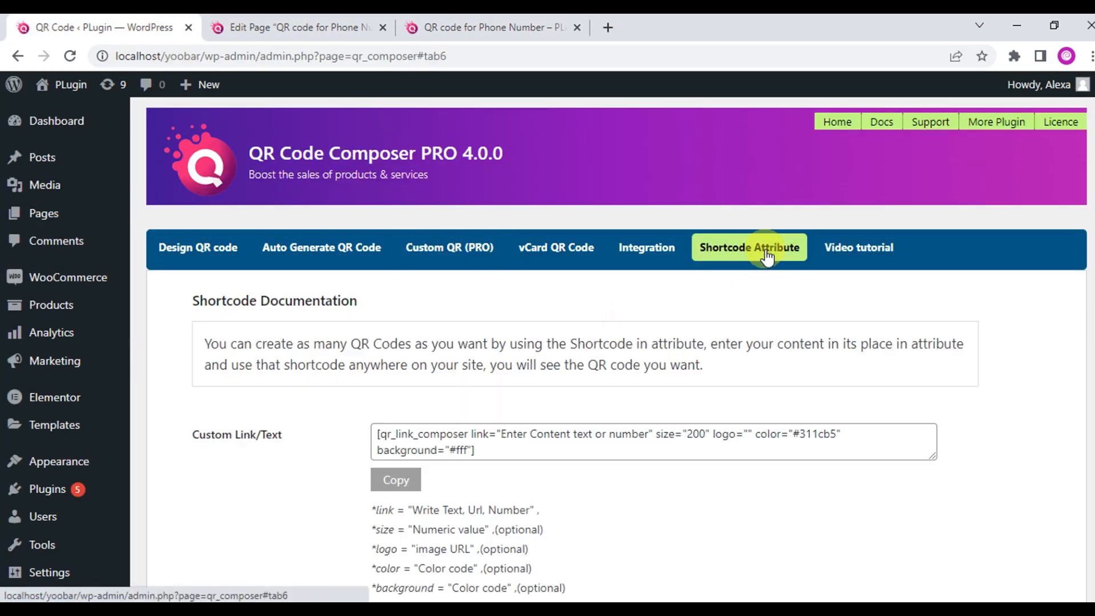
scroll(747, 268, "down", 3)
scroll(750, 302, "down", 4)
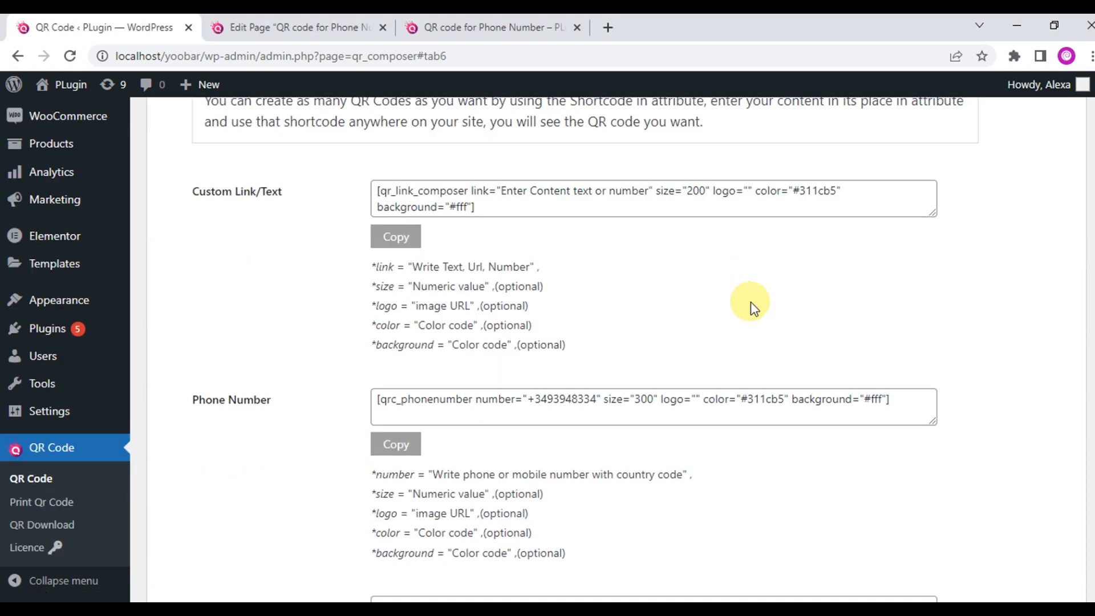
left_click(397, 293)
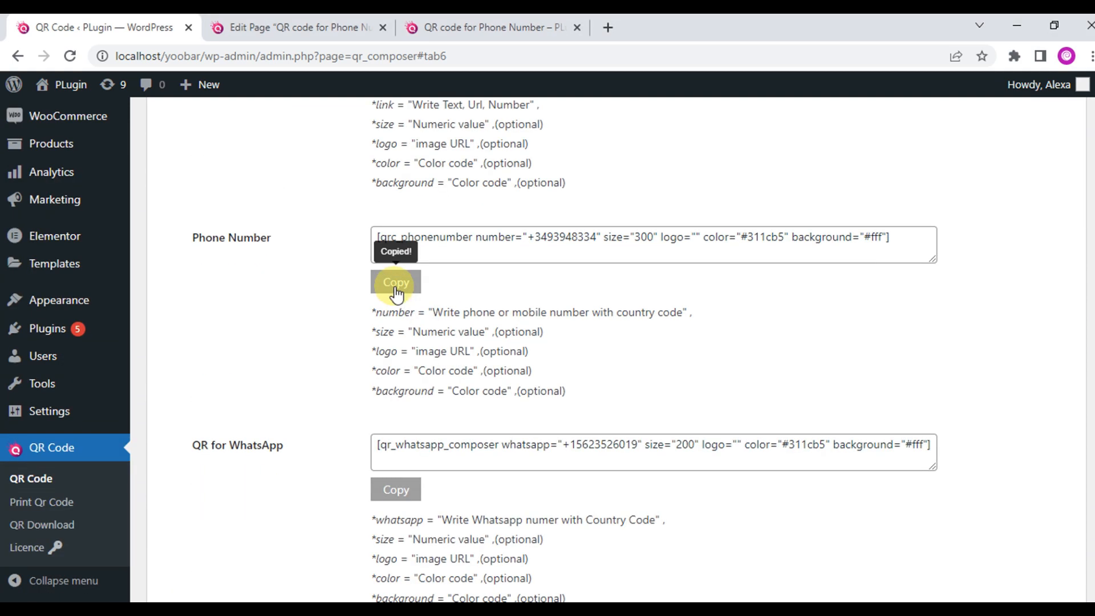
left_click(288, 27)
Replace the second shortcode paragraph with the copied shortcode and enter a new phone number.
left_click(301, 523)
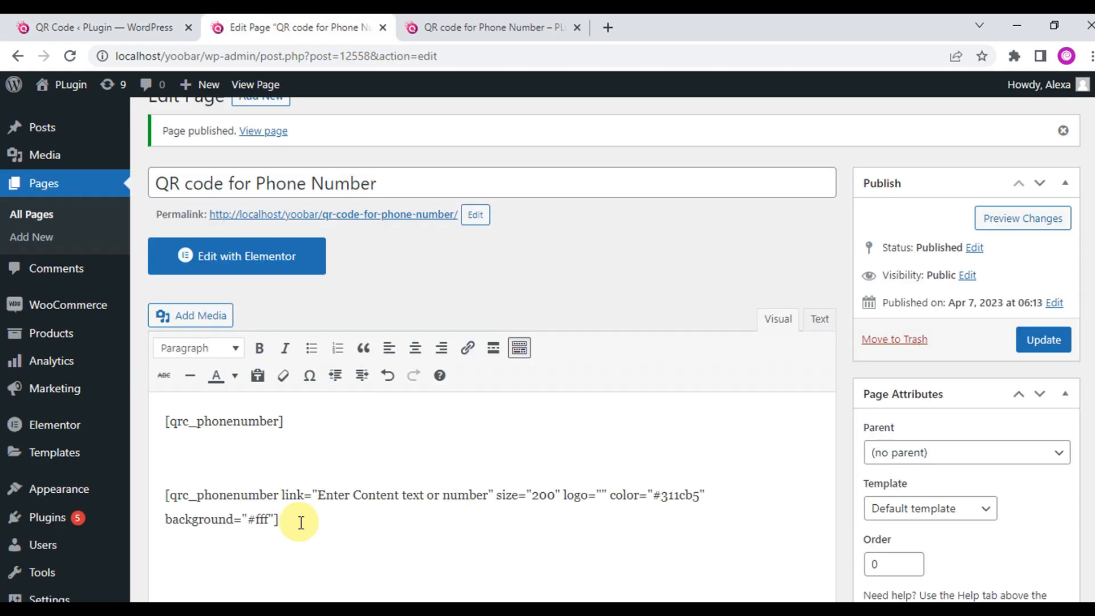
triple_click(203, 494)
key("ctrl+v")
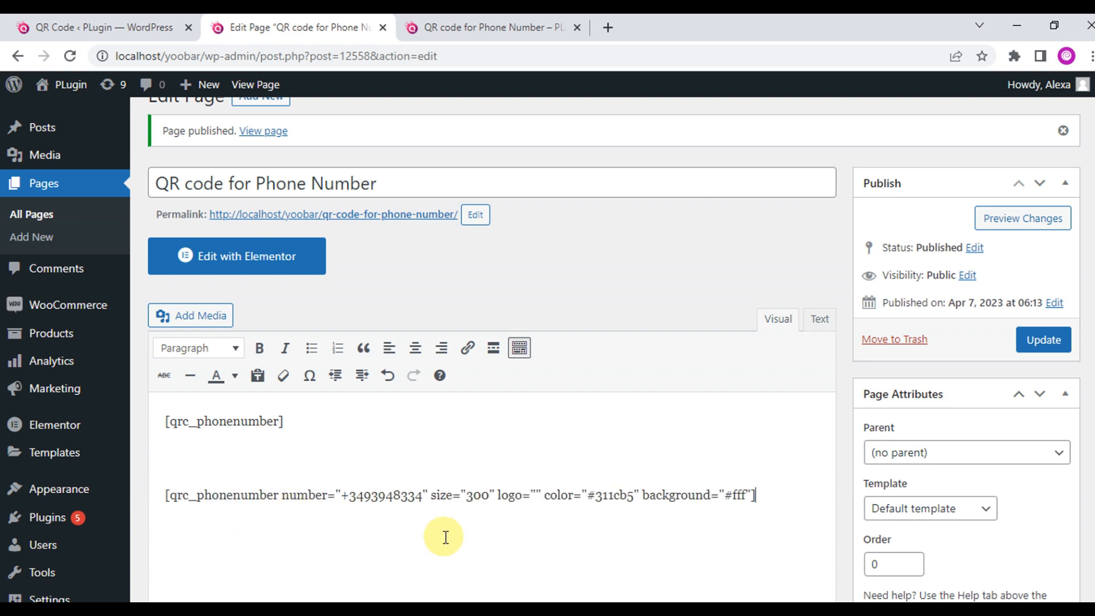
left_click(526, 533)
left_click_drag(373, 492, 354, 502)
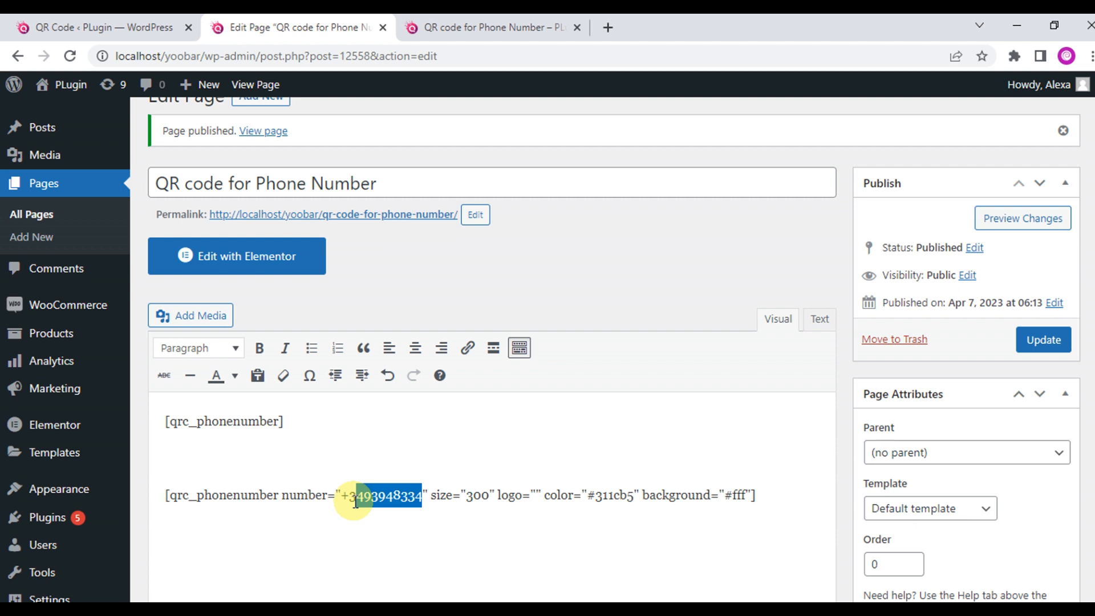
key("BackSpace")
key("BackSpace")
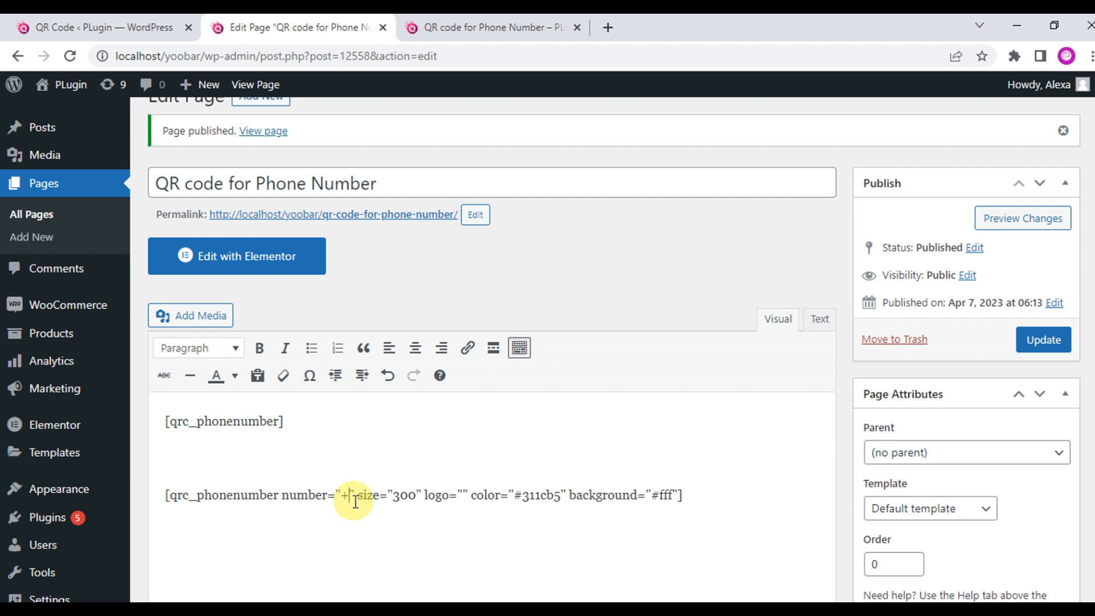
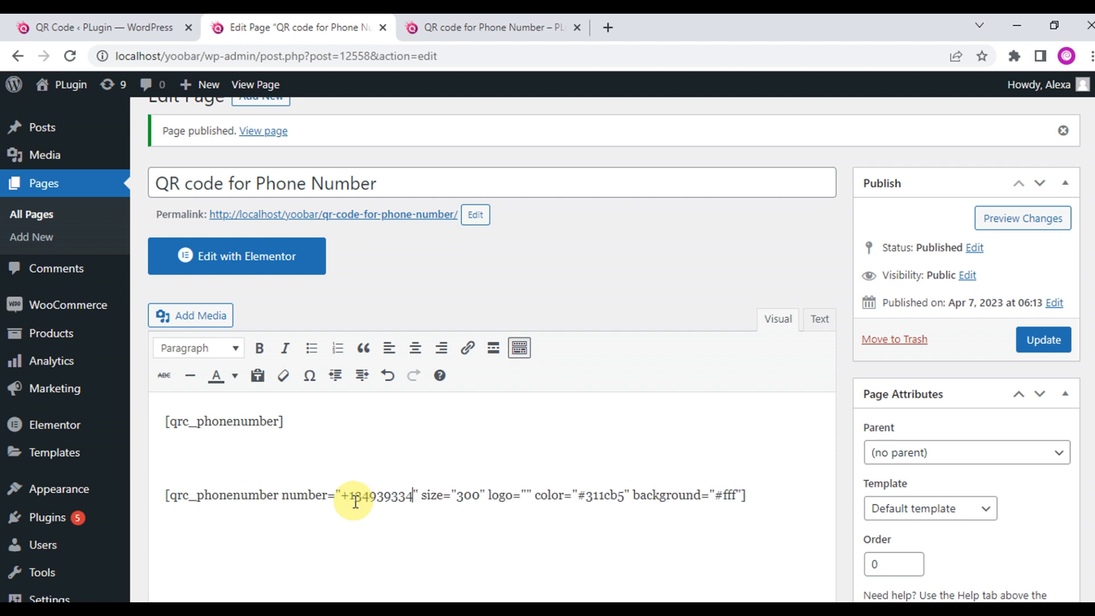
Delete the logo, color and background attributes and change the size to 400.
double_click(467, 495)
double_click(500, 495)
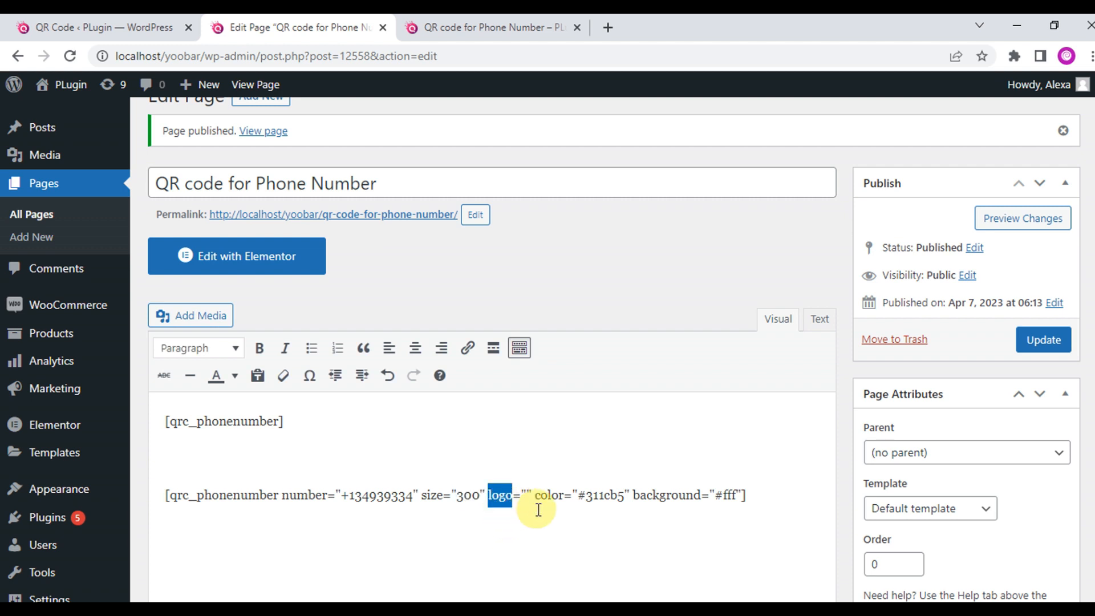
double_click(539, 496)
double_click(658, 496)
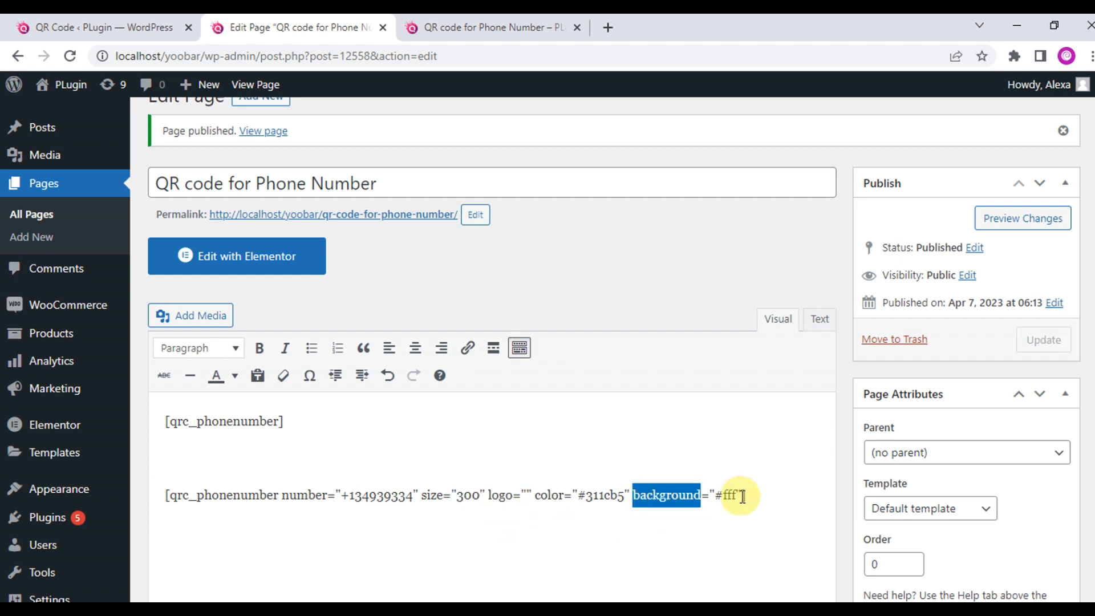
mouse_move(743, 496)
left_mouse_down()
mouse_move(436, 495)
mouse_move(744, 494)
left_mouse_up()
left_click(464, 495)
key("BackSpace")
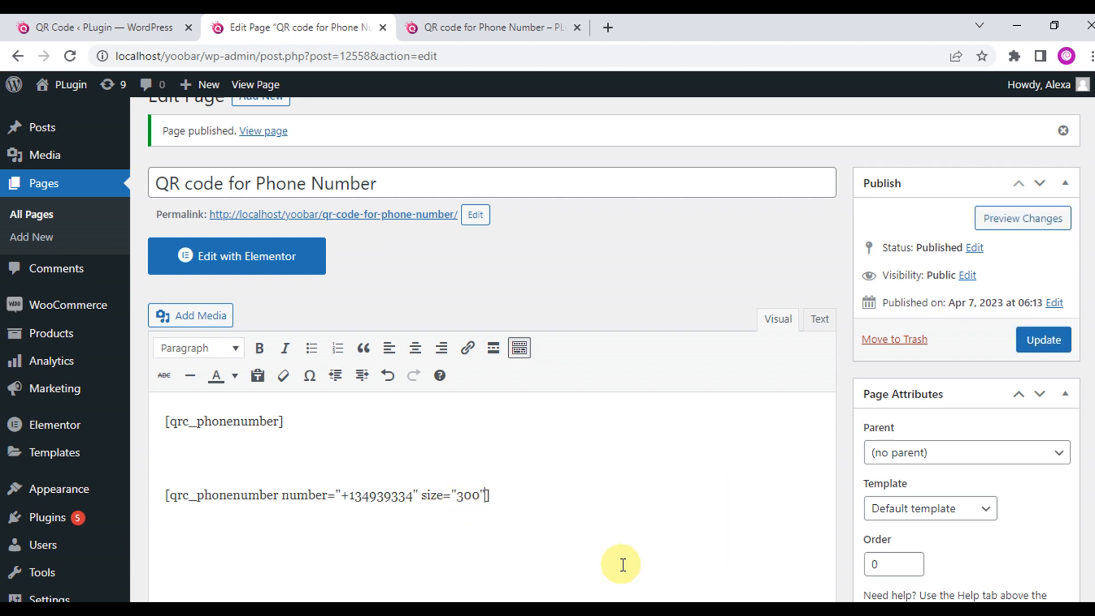
left_click(464, 495)
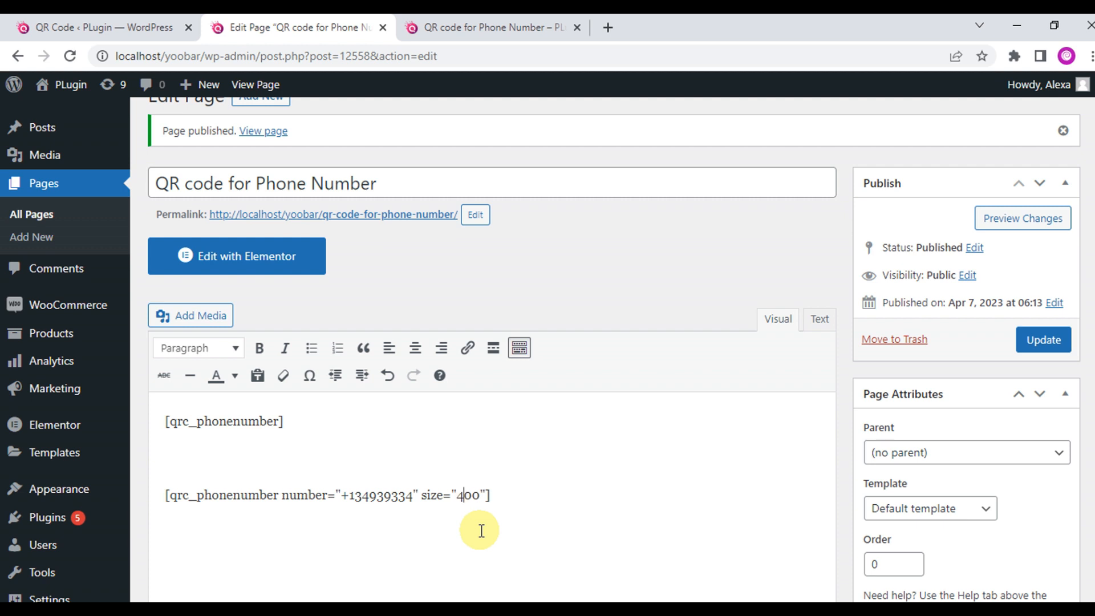
type("4")
Format the 'Phone number:' line as Heading 5 and update the page.
double_click(303, 495)
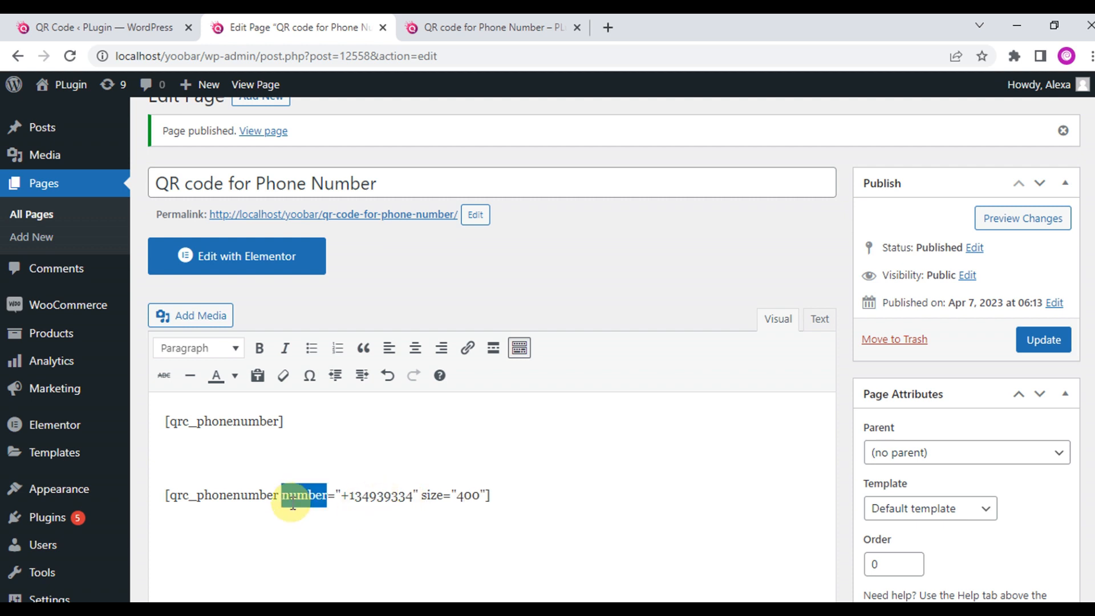
left_click(368, 537)
double_click(310, 496)
left_click(386, 495)
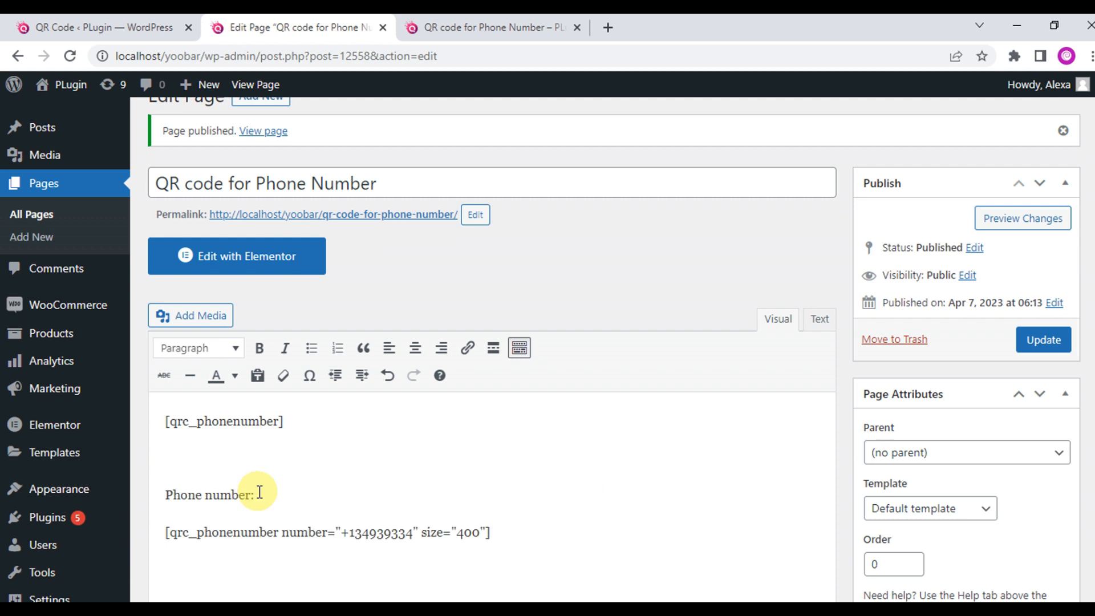
left_click_drag(260, 491, 119, 491)
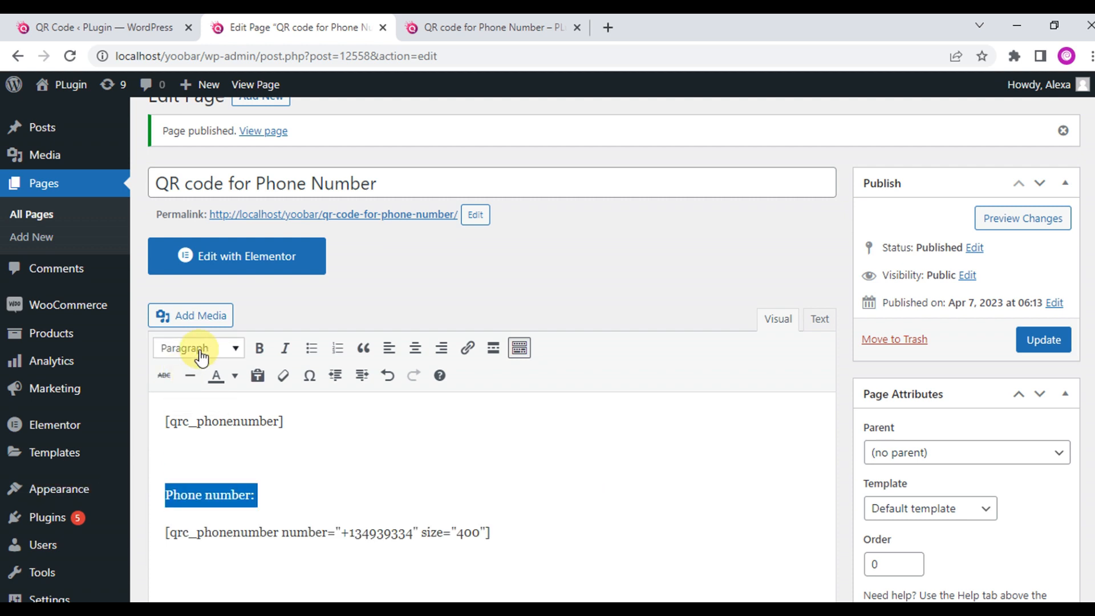
left_click(201, 356)
left_click(210, 264)
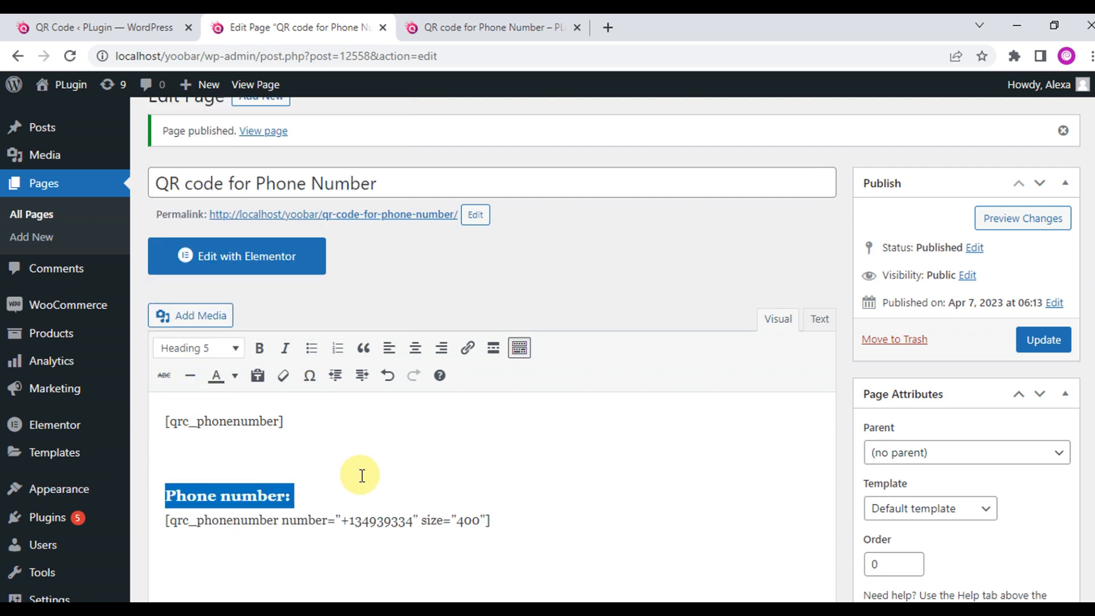
left_click(714, 436)
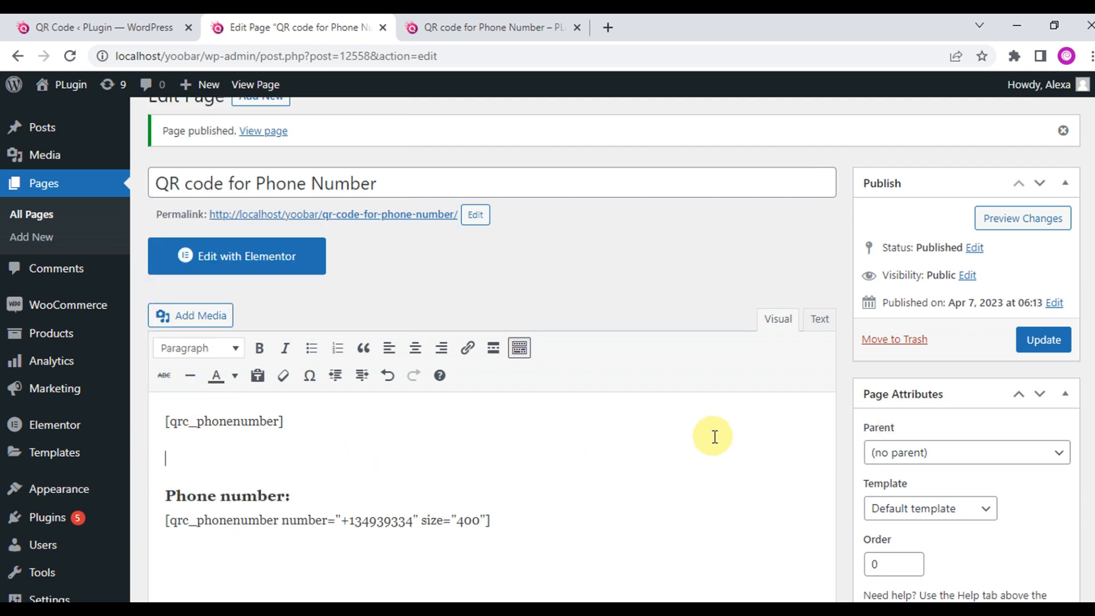
left_click(1038, 340)
Reload the live page, download the larger QR under 'Phone number:' as PNG, and return to the editor.
left_click(501, 36)
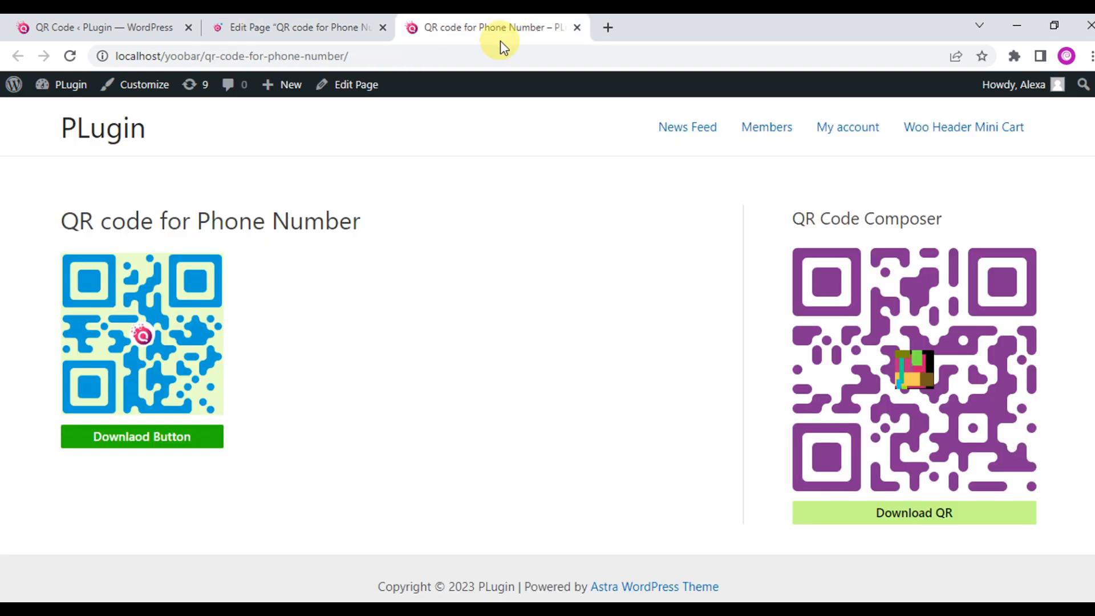
left_click(71, 56)
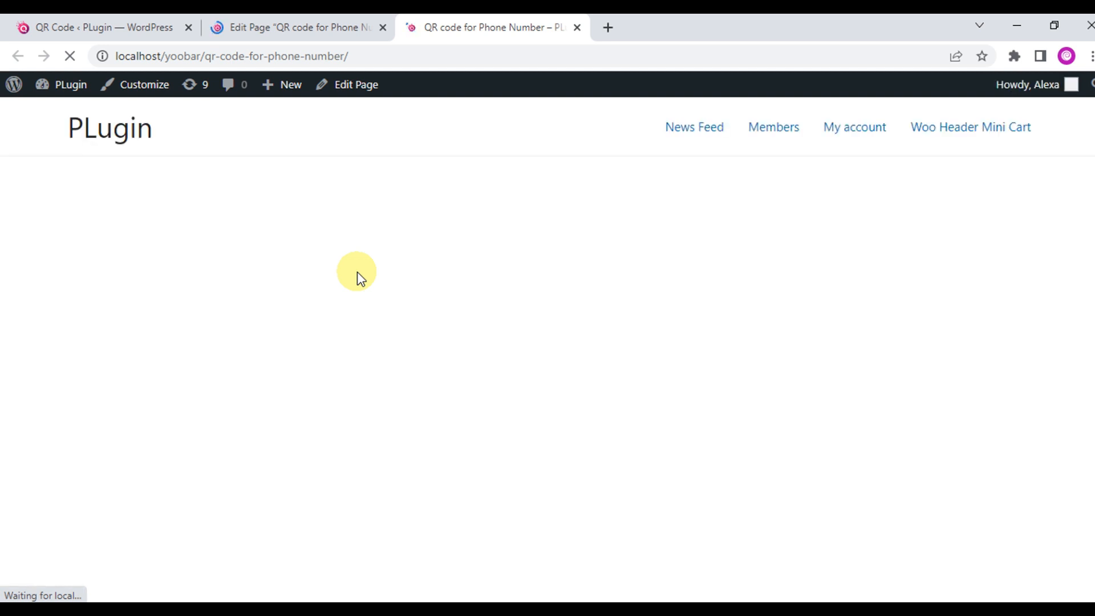
scroll(357, 271, "down", 5)
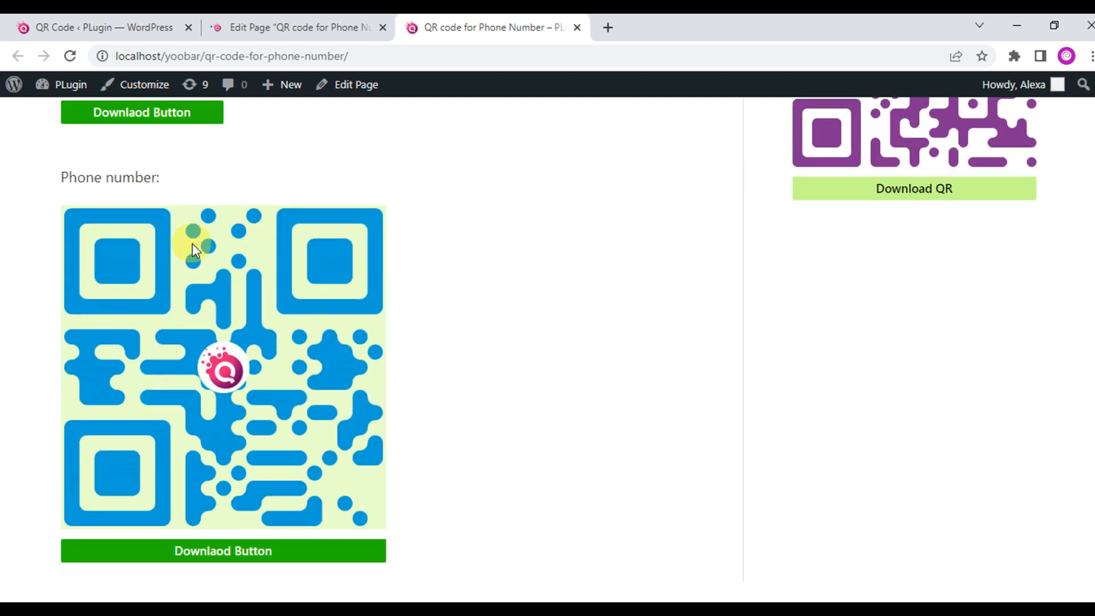
left_click_drag(60, 178, 115, 186)
scroll(278, 378, "down", 2)
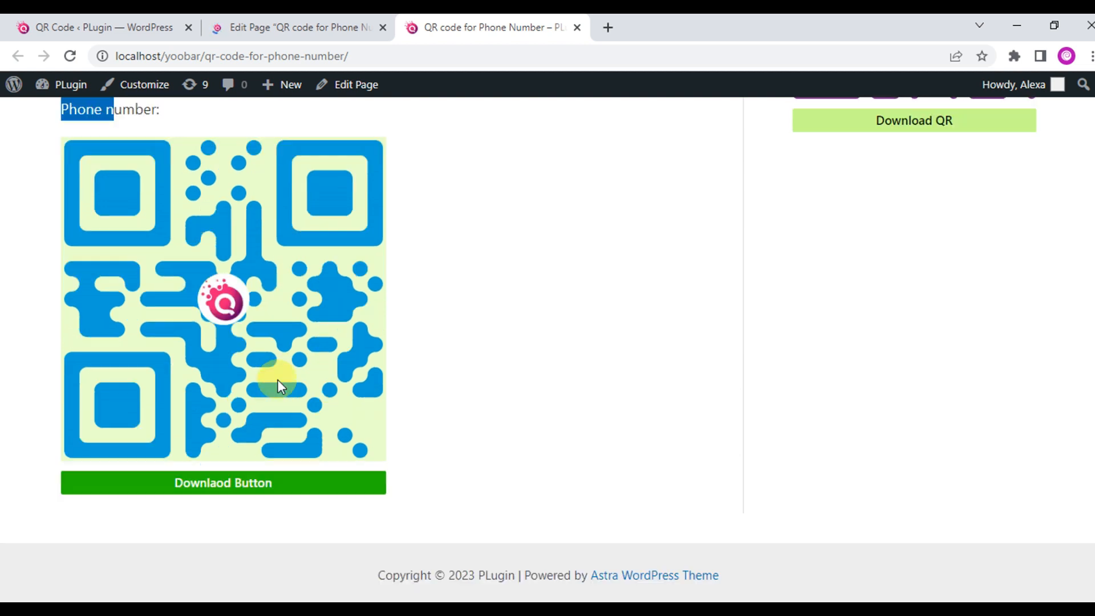
left_click(228, 481)
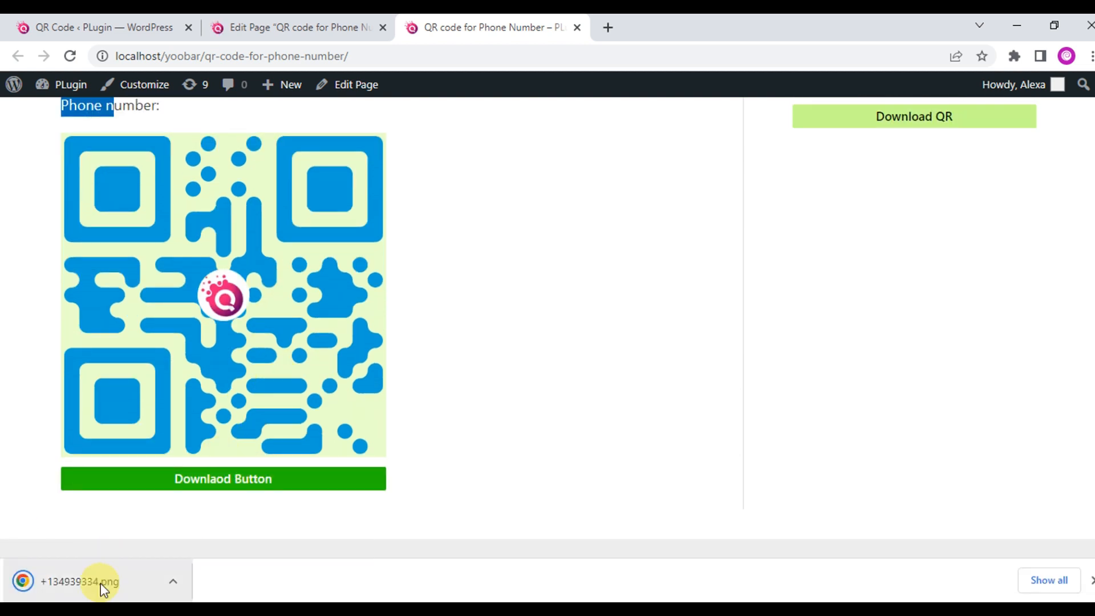
left_click(321, 24)
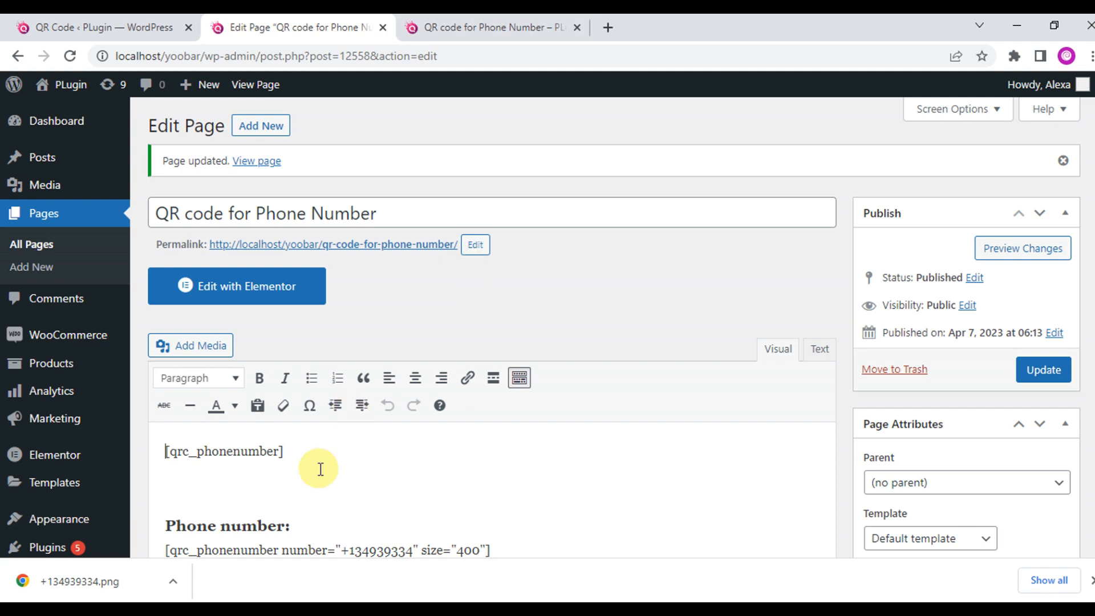
Re-download the phone-number QR from the live page and open the PNG in its own tab.
scroll(330, 450, "down", 4)
double_click(376, 308)
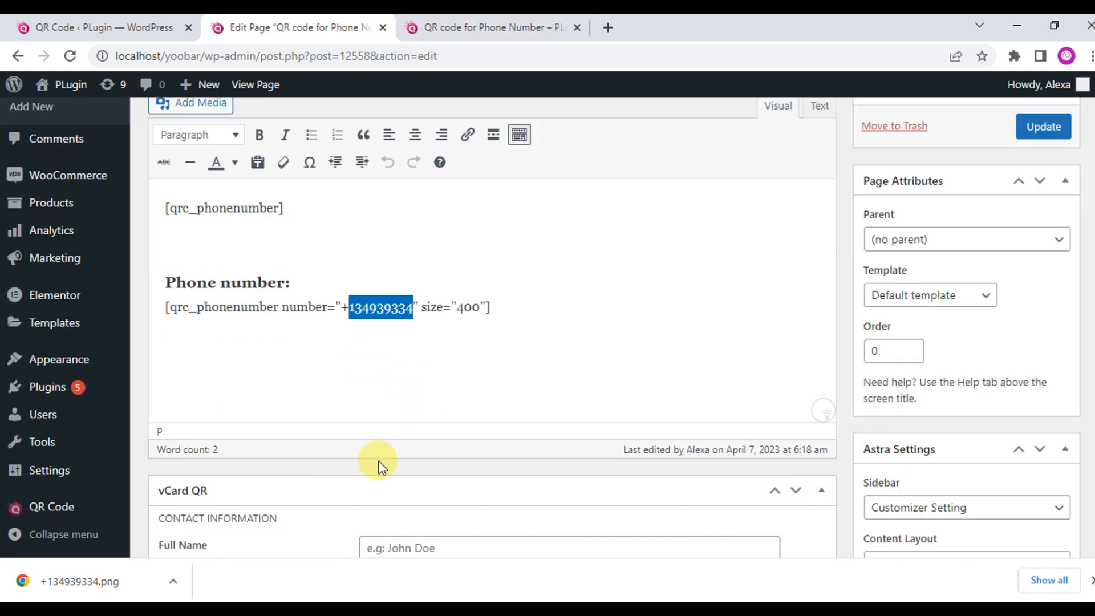
left_click(474, 24)
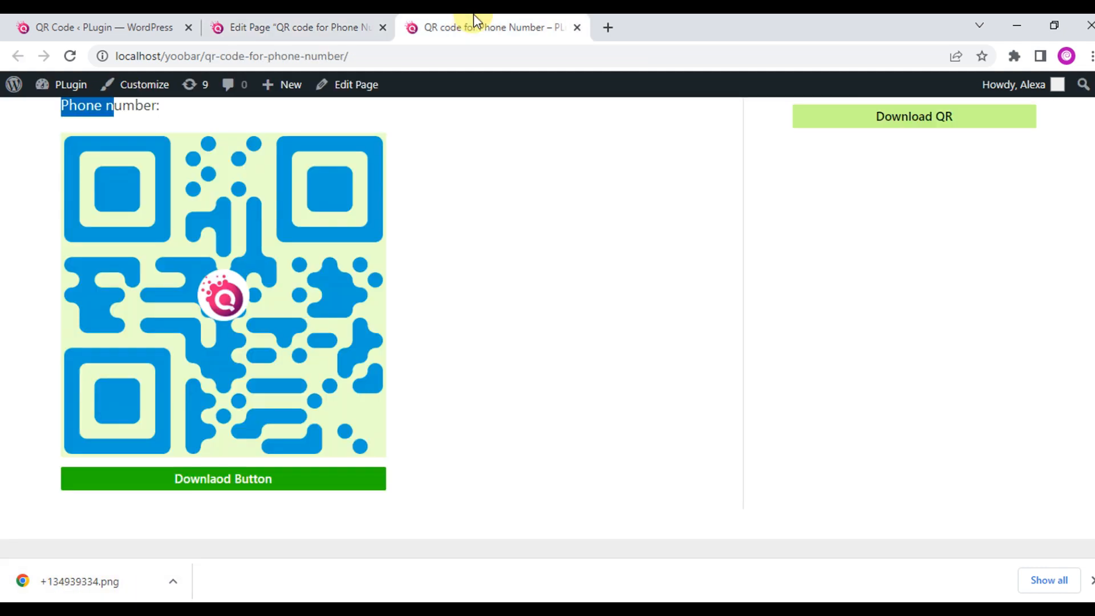
left_click(211, 482)
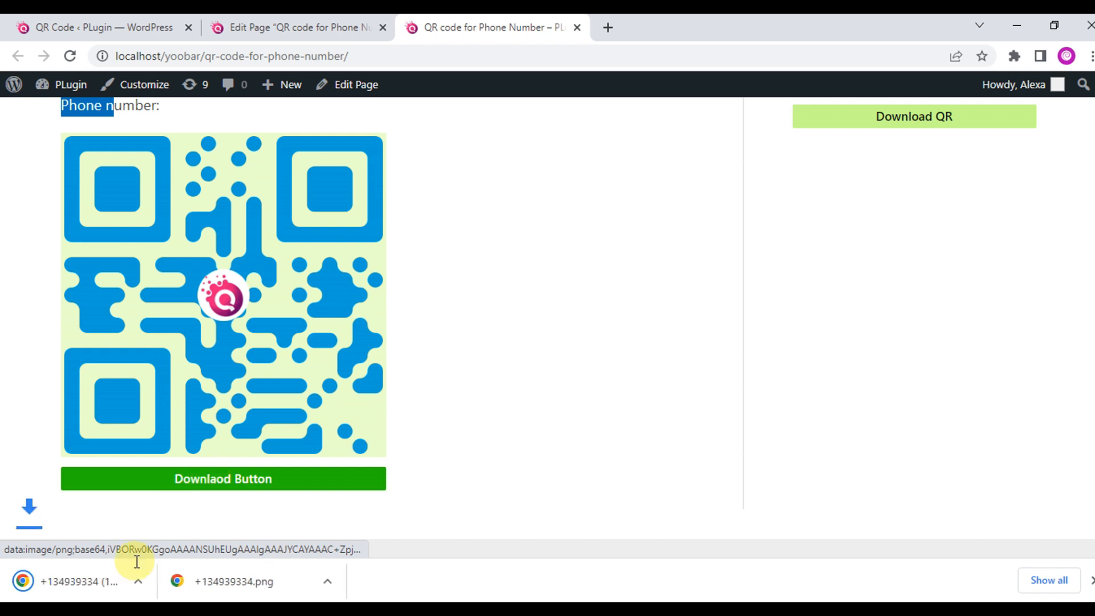
left_click(109, 581)
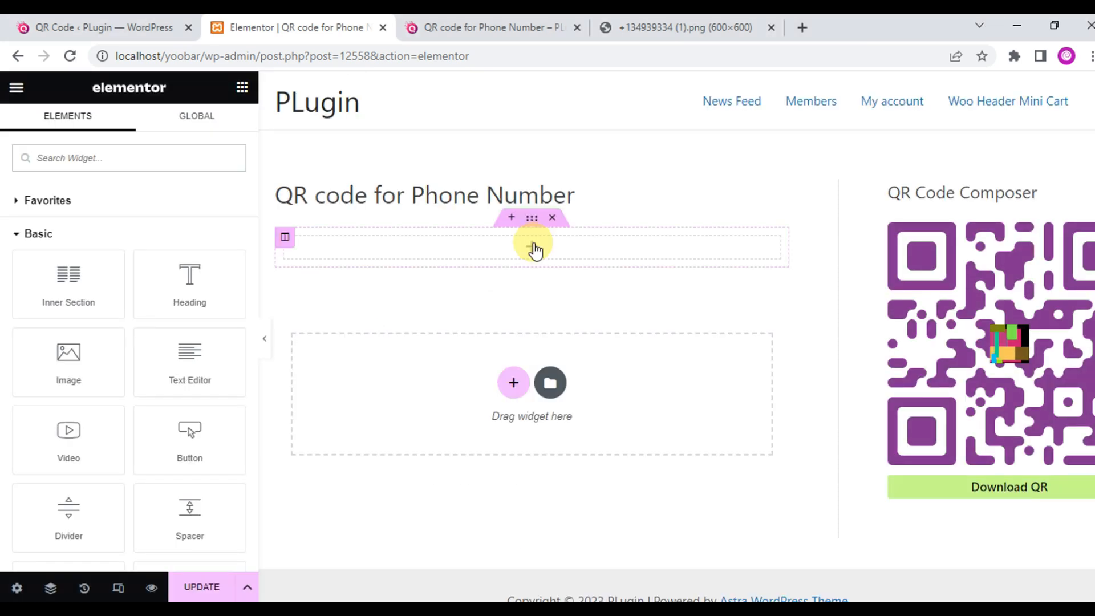
left_click(129, 166)
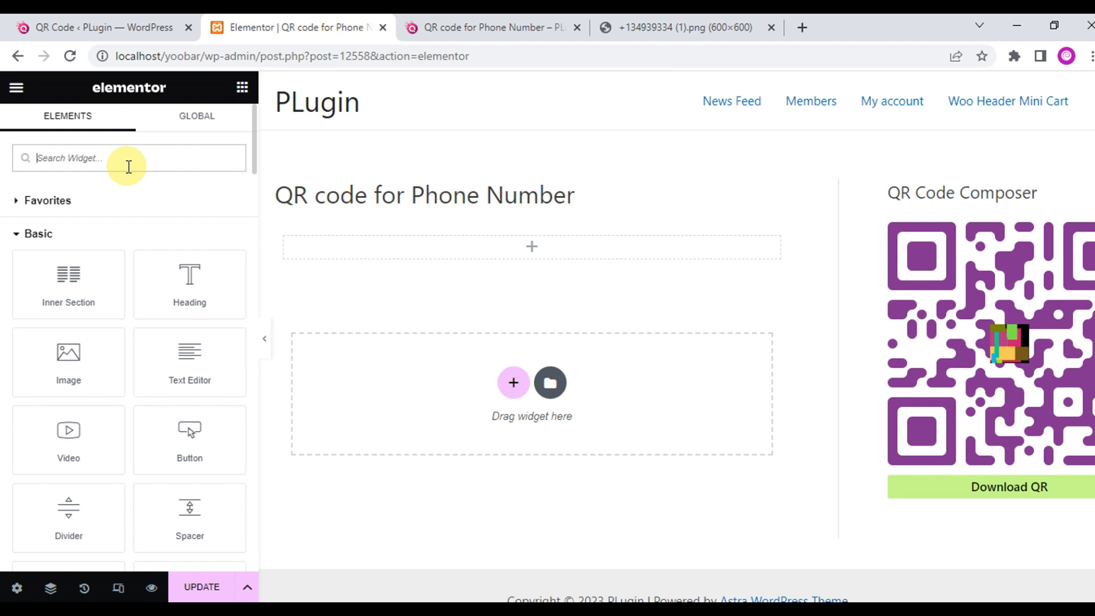
Drop a QRC Composer widget into the empty section, set to Phone Number with a new number.
type("qr")
left_click_drag(108, 193, 521, 247)
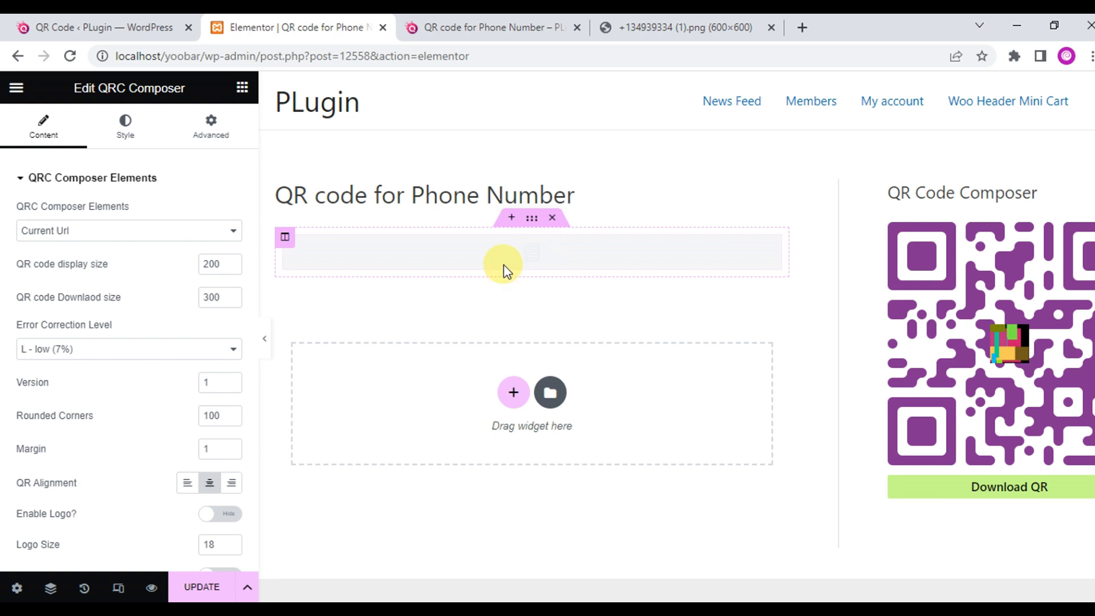
left_click(177, 233)
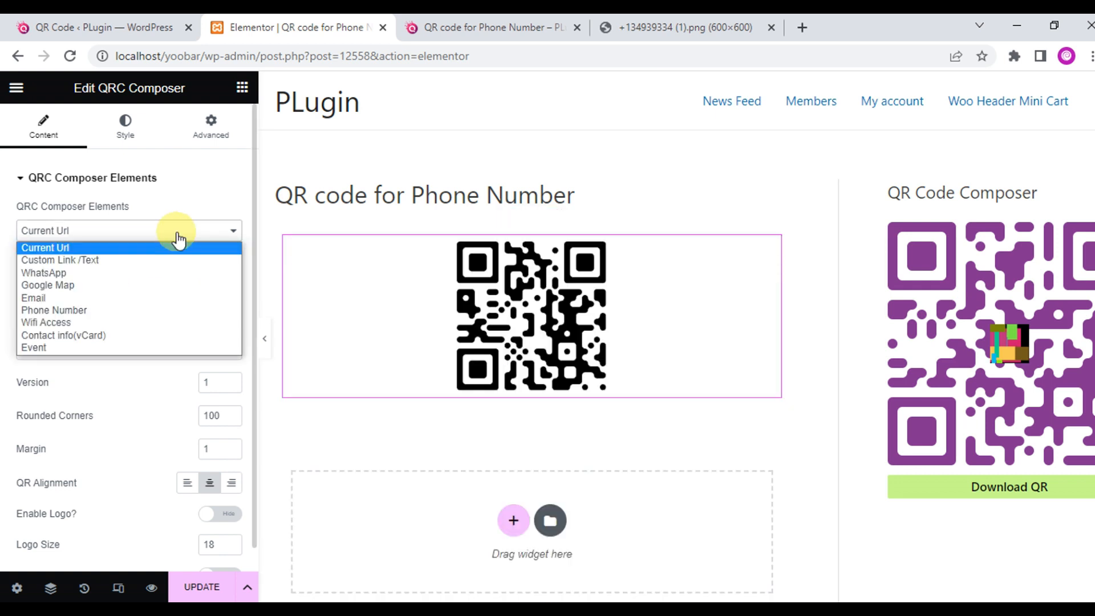
left_click(133, 310)
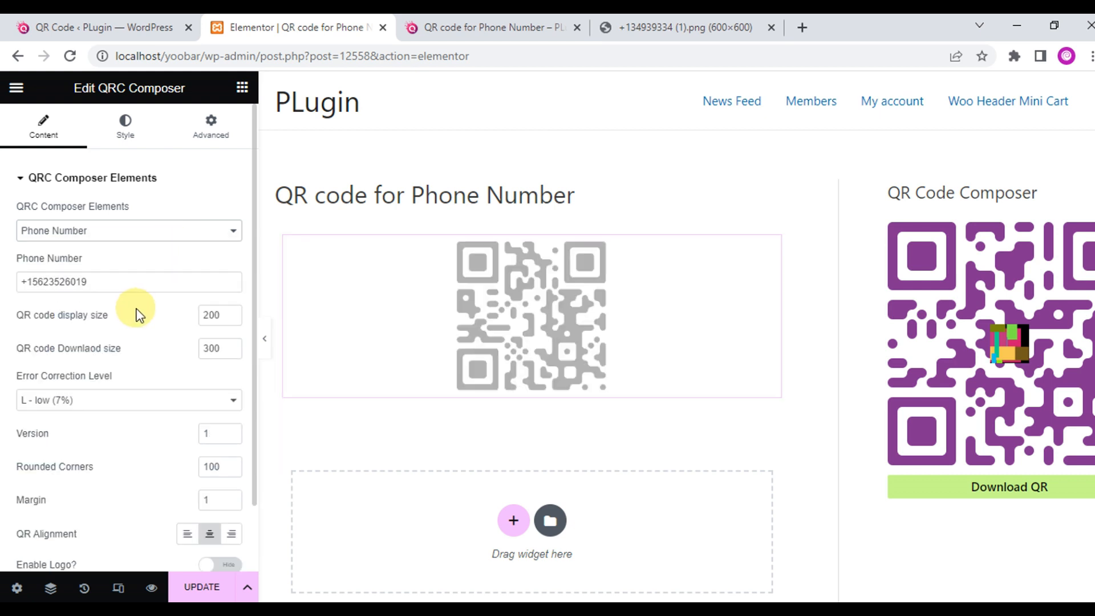
left_click_drag(31, 282, 167, 283)
key("BackSpace")
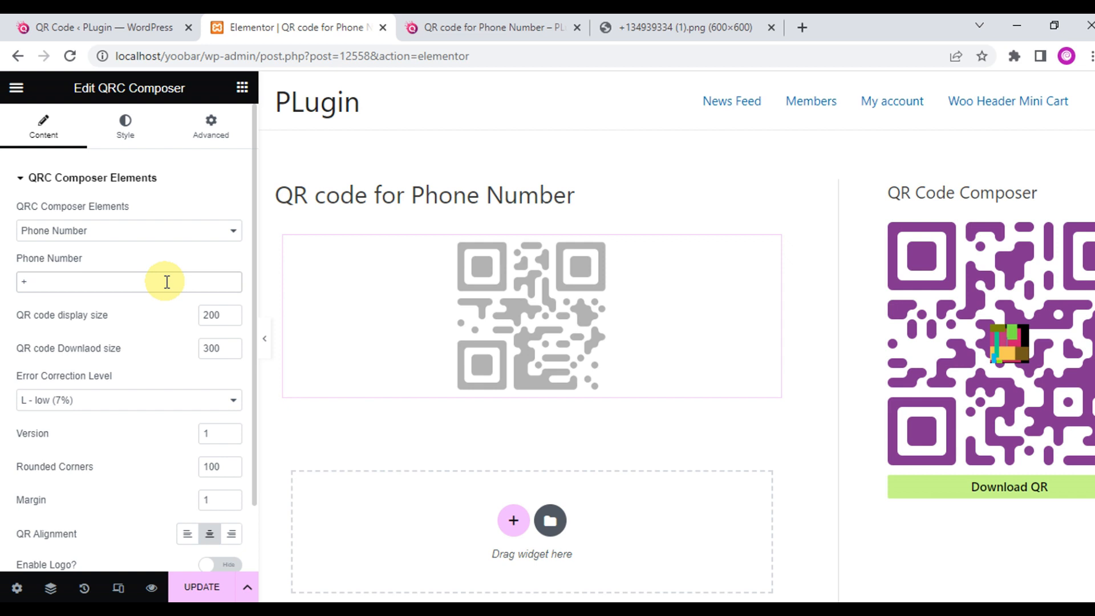
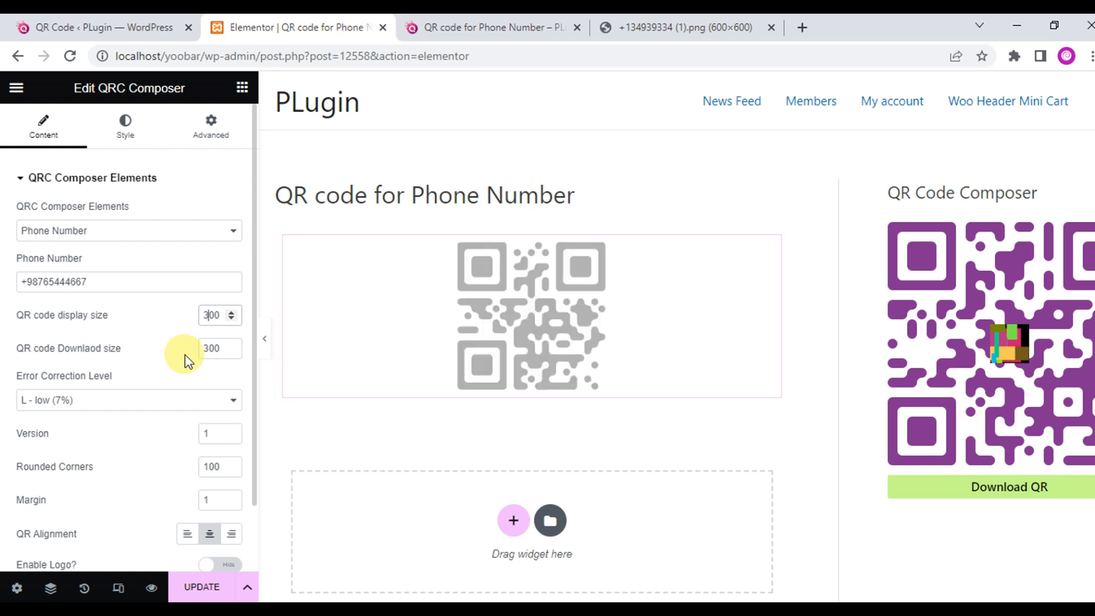
Set download size 700, error correction M - medium (15%), and left alignment.
left_click_drag(209, 346, 163, 345)
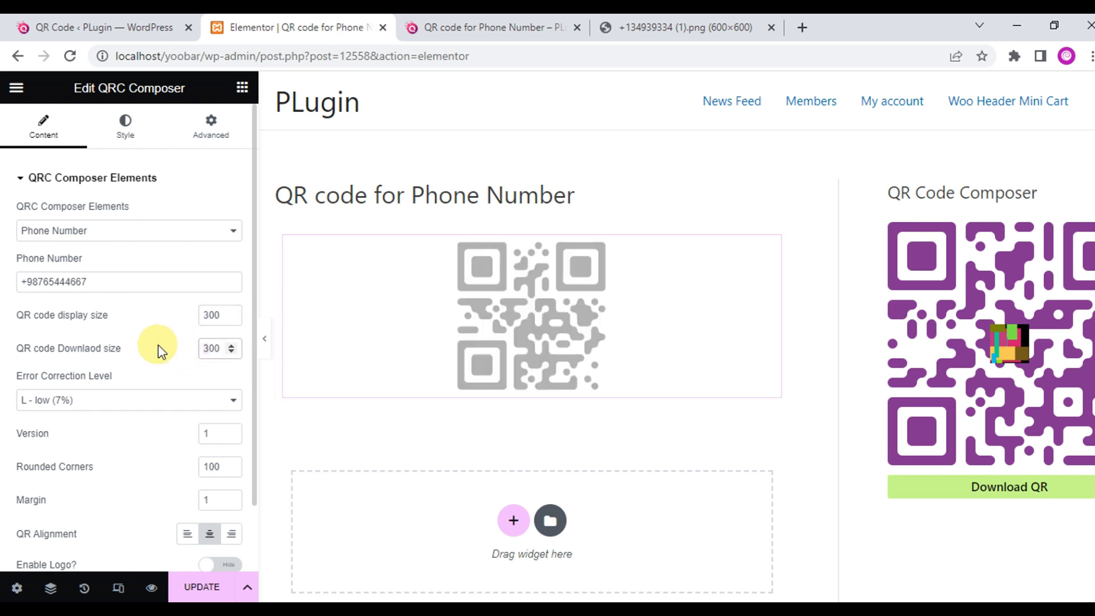
type("7")
left_click(129, 405)
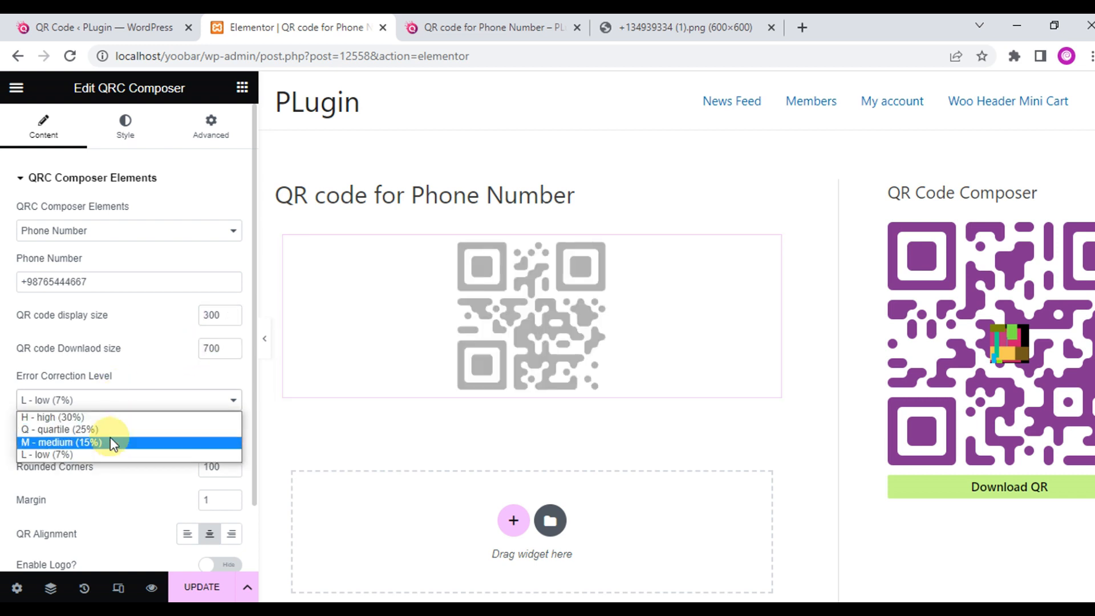
left_click(110, 448)
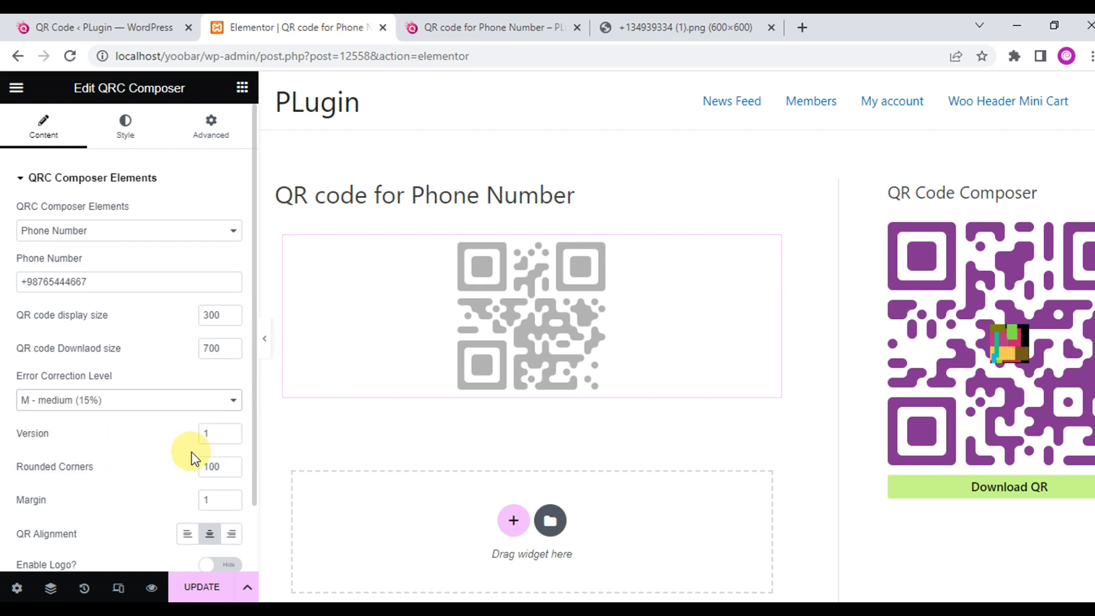
left_click(188, 536)
left_click(231, 536)
left_click(209, 536)
left_click(188, 536)
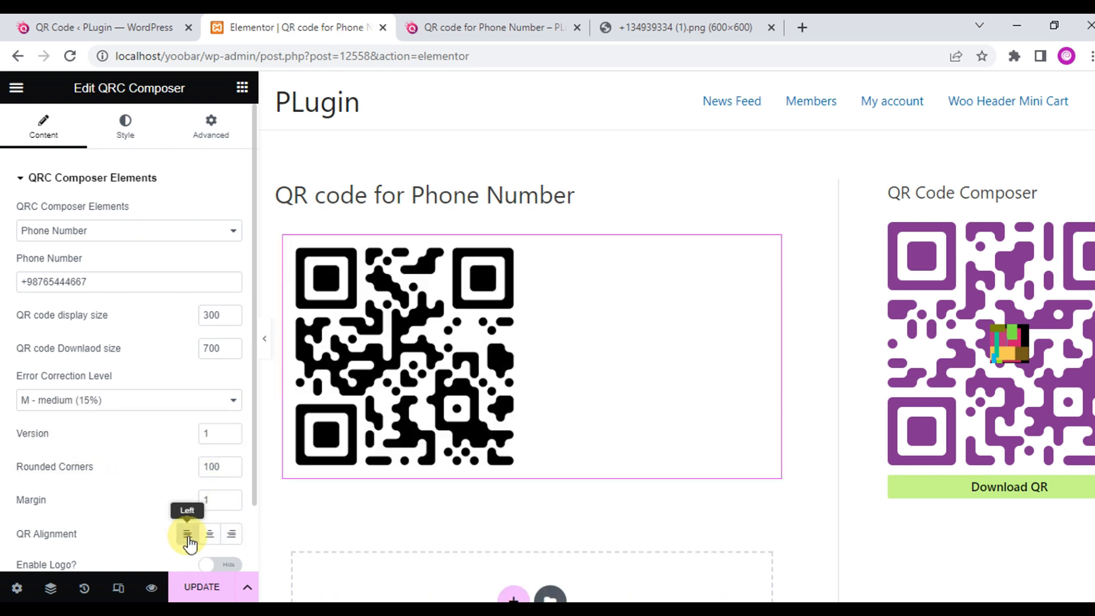
scroll(139, 500, "down", 1)
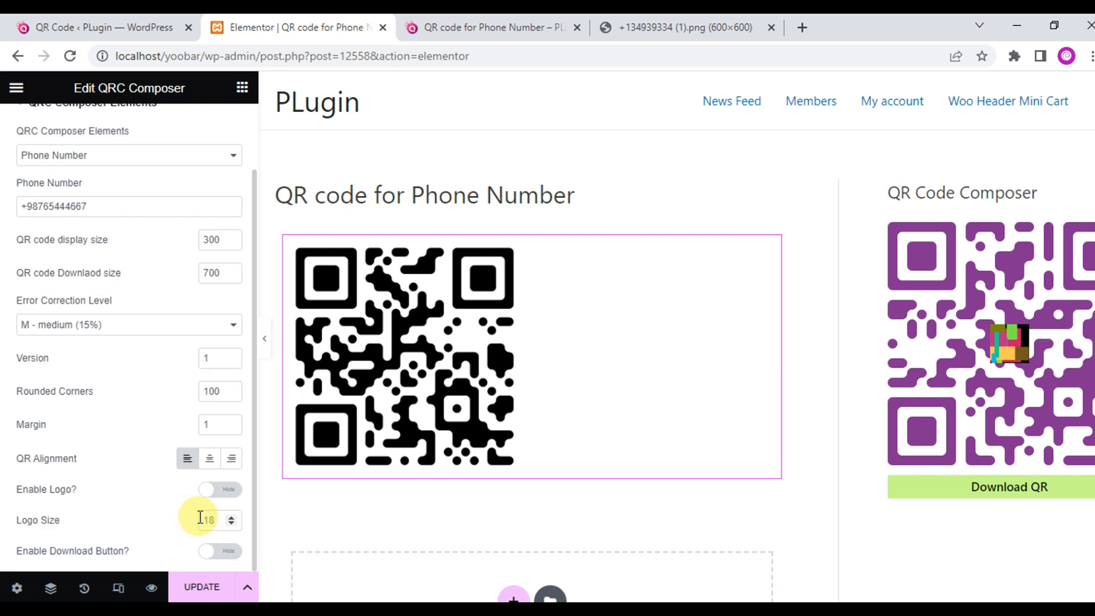
Enable a QR logo and insert the yellow-and-blue library image as it.
left_click(220, 490)
scroll(176, 464, "down", 2)
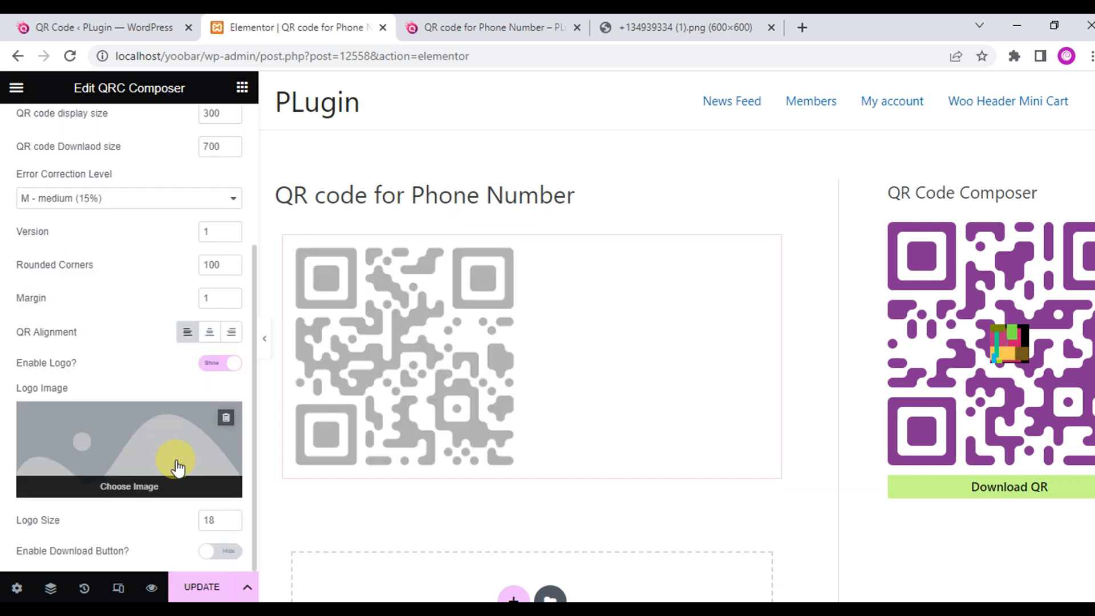
left_click(165, 456)
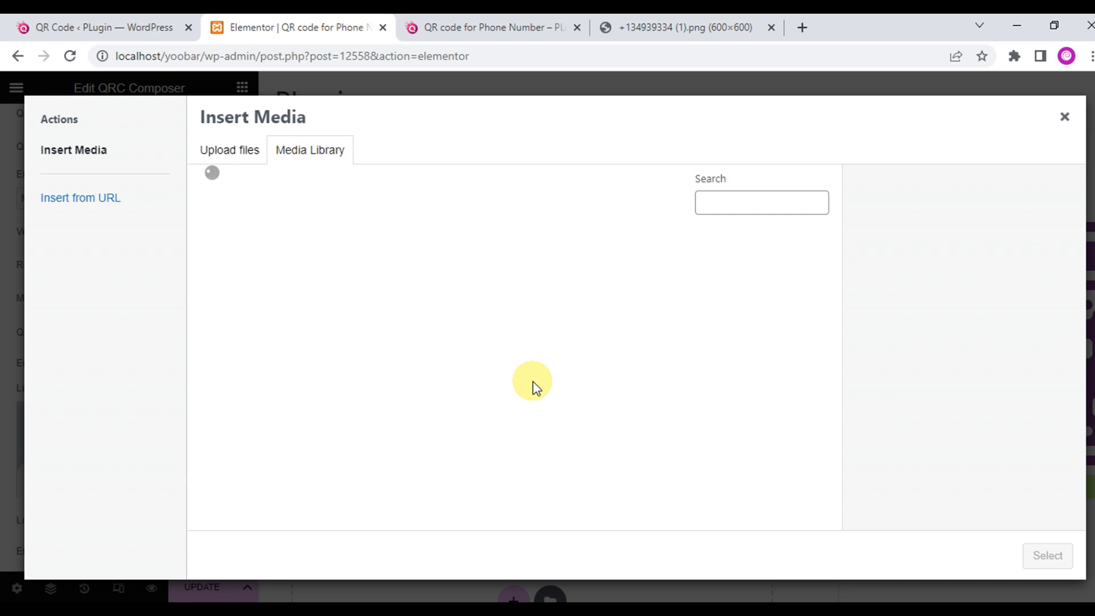
scroll(534, 382, "down", 5)
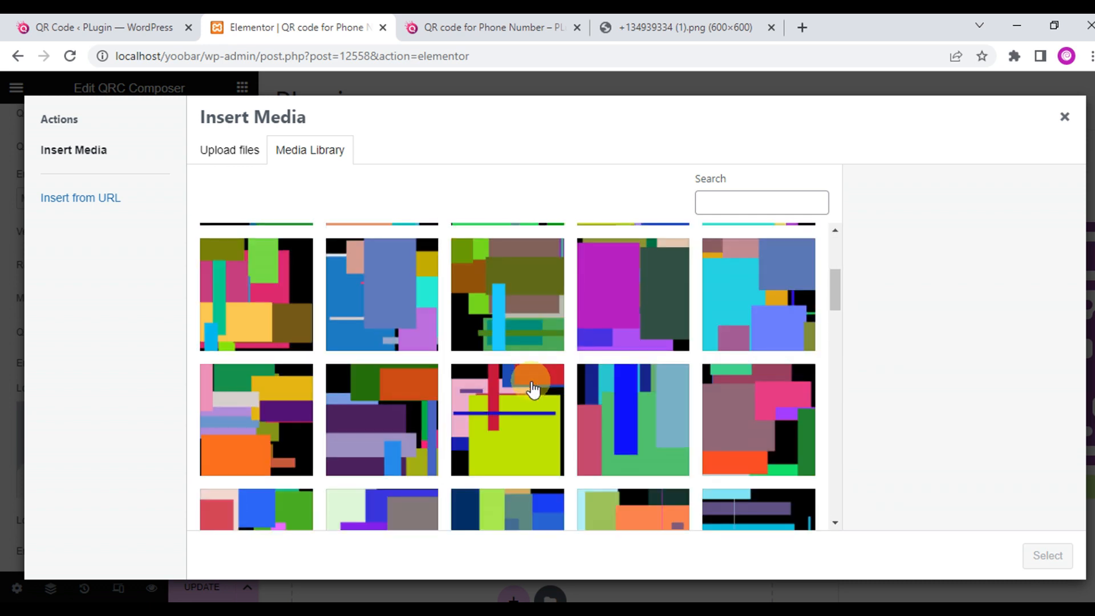
scroll(531, 385, "up", 4)
left_click(654, 439)
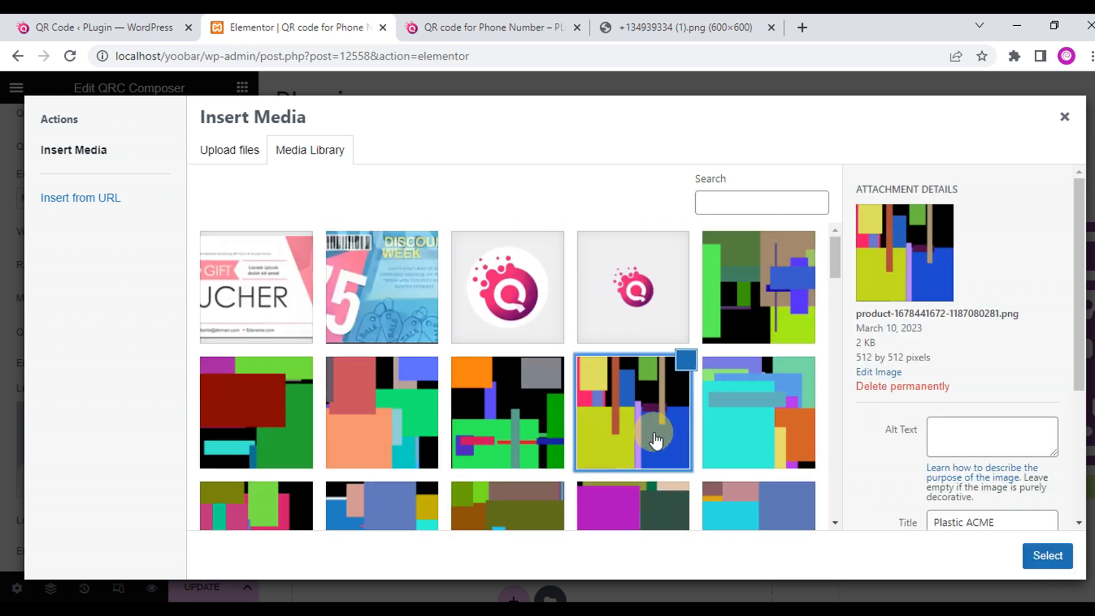
left_click(1049, 556)
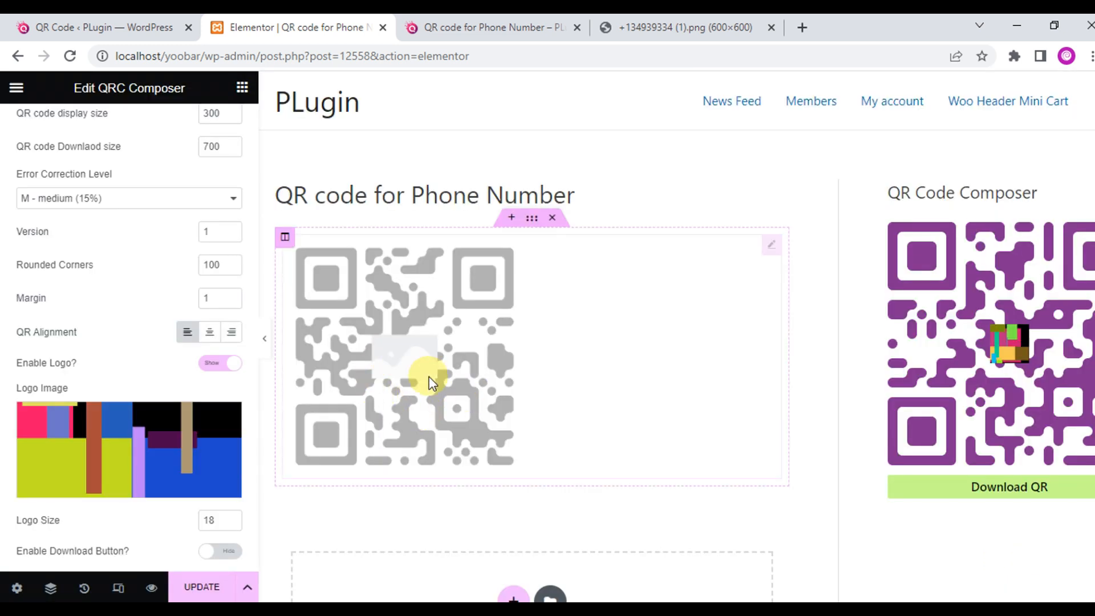
Show the Download QR button and reduce its margin from the top.
left_click(221, 550)
scroll(153, 465, "down", 2)
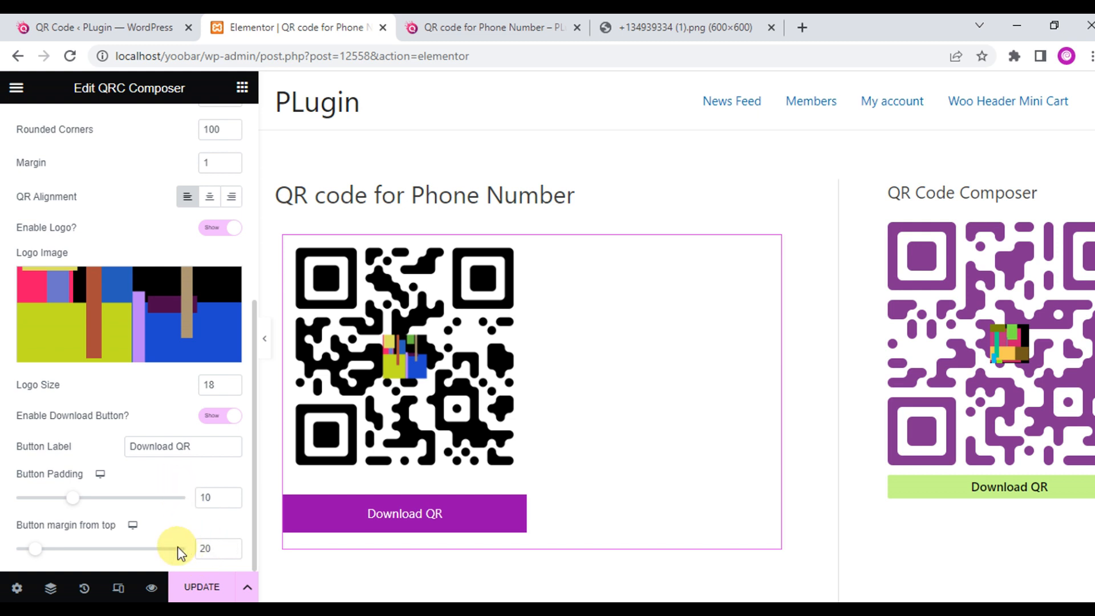
left_click(231, 552)
left_click(231, 552)
scroll(155, 335, "up", 4)
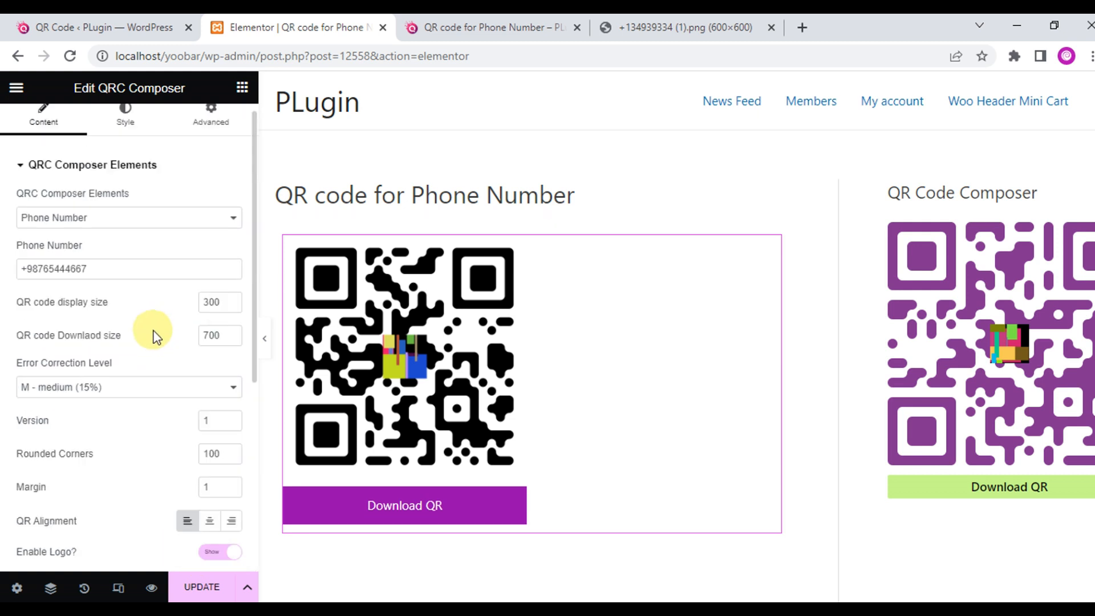
Colour the QR code green #11A725 on a pale cream background.
left_click(123, 120)
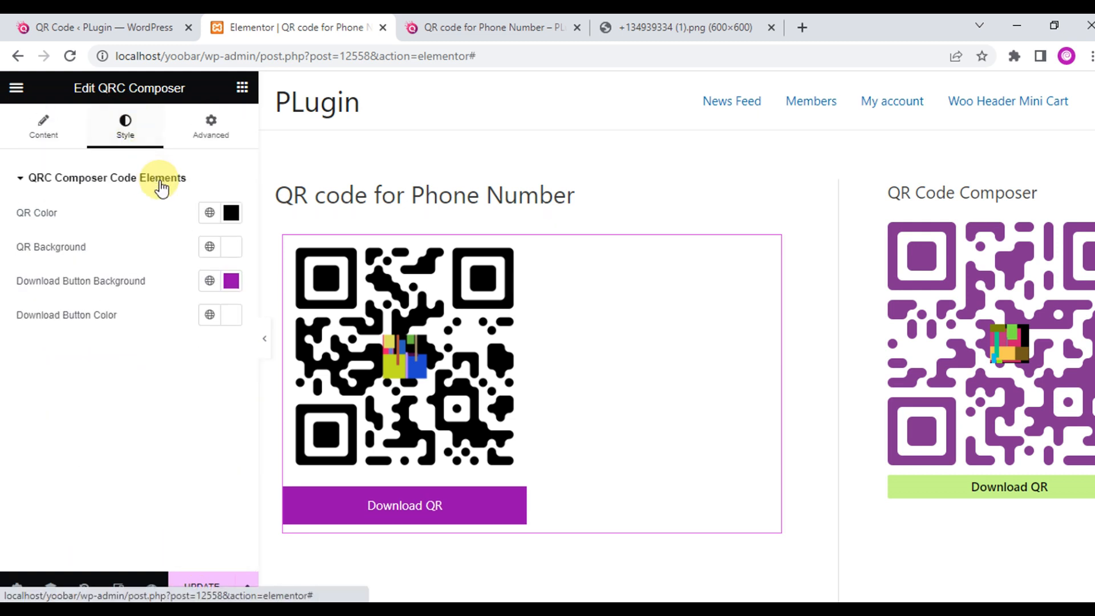
left_click(231, 212)
left_click_drag(195, 420, 108, 422)
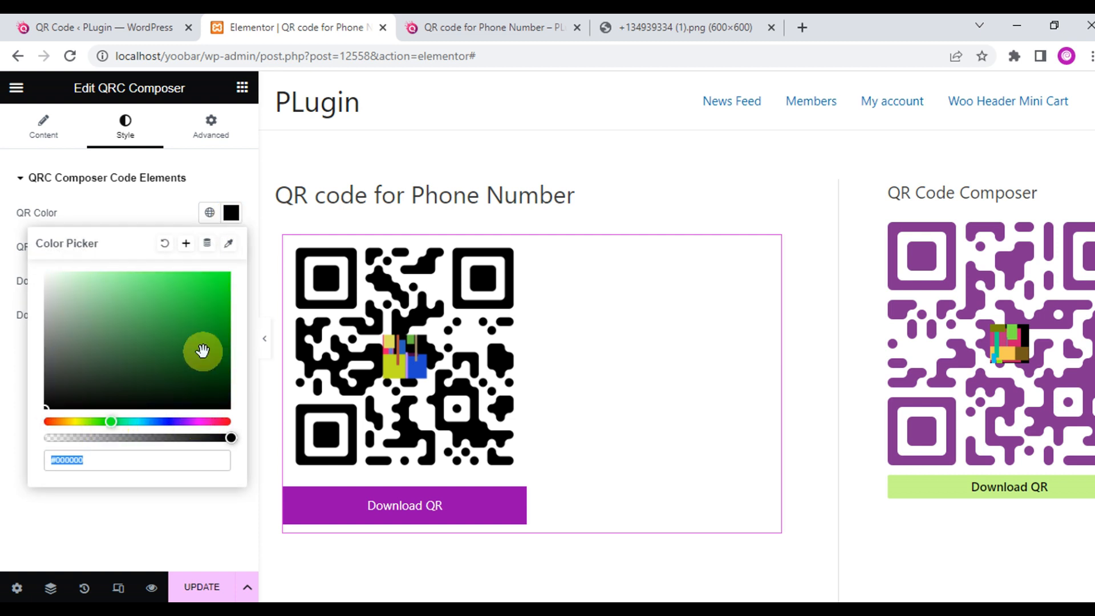
left_click_drag(203, 350, 212, 318)
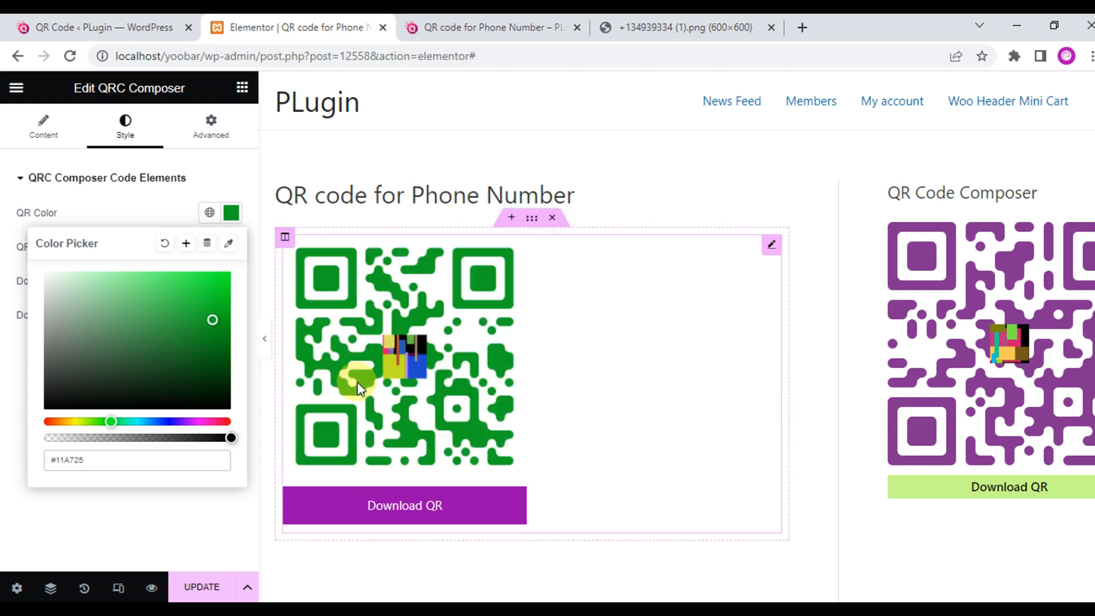
left_click(20, 440)
left_click(232, 280)
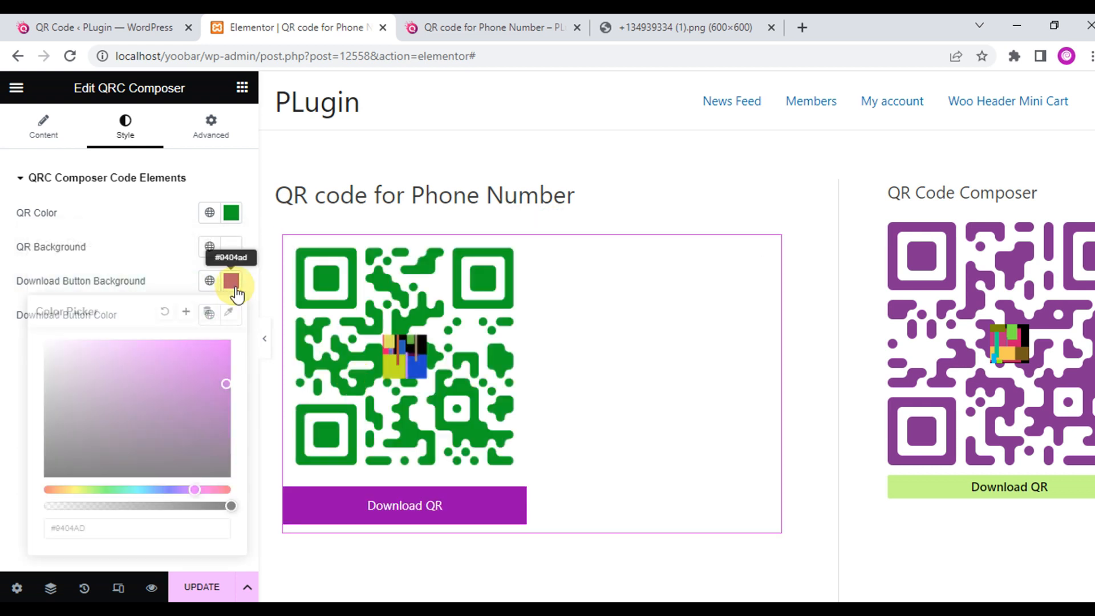
left_click(233, 251)
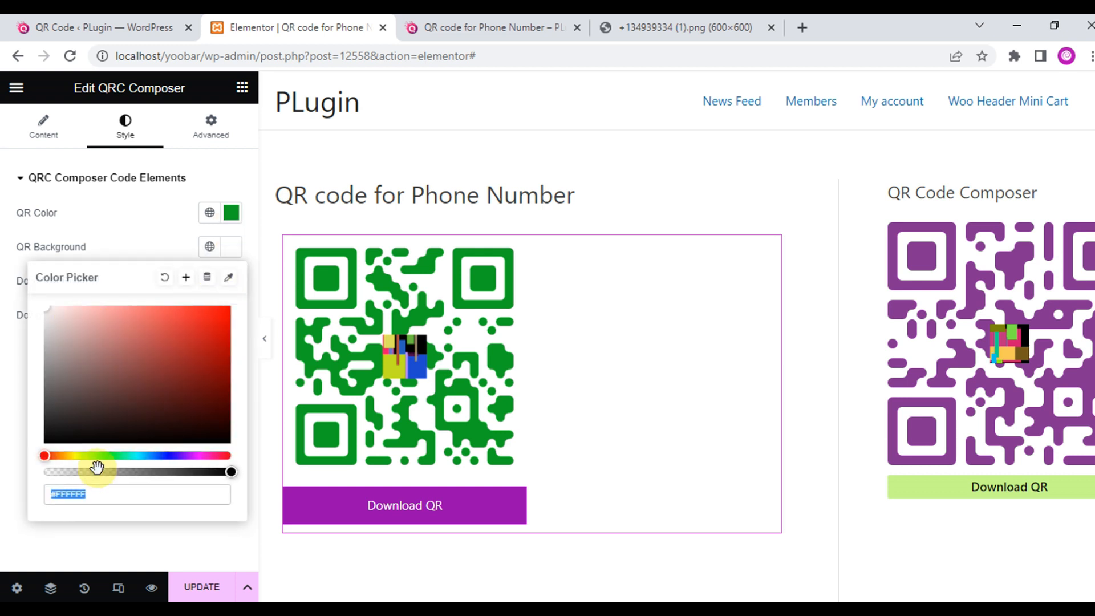
left_click(74, 456)
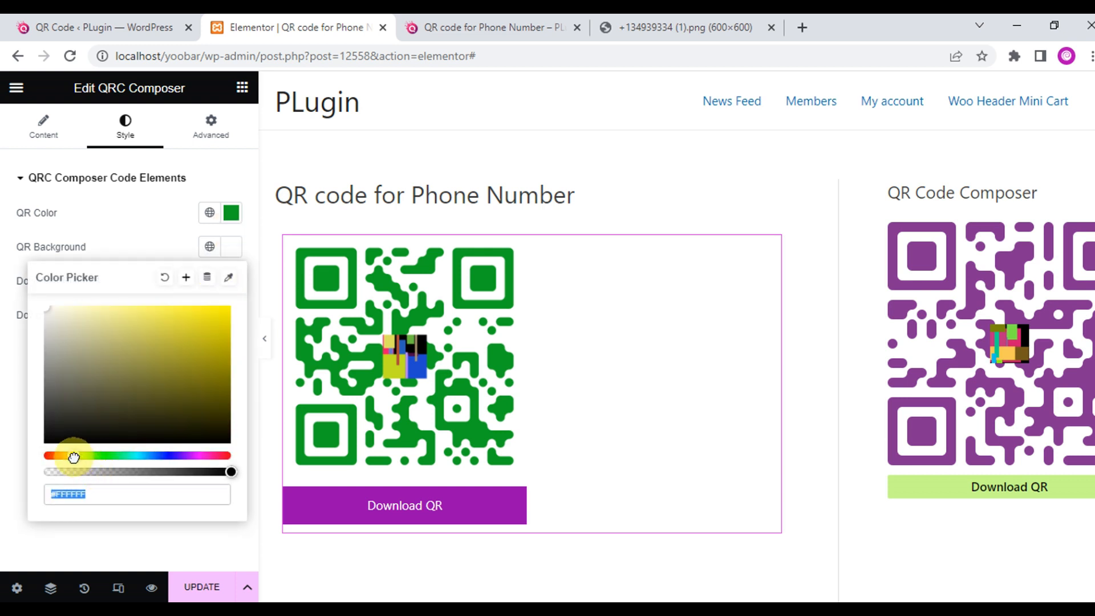
left_click(80, 305)
left_click(5, 374)
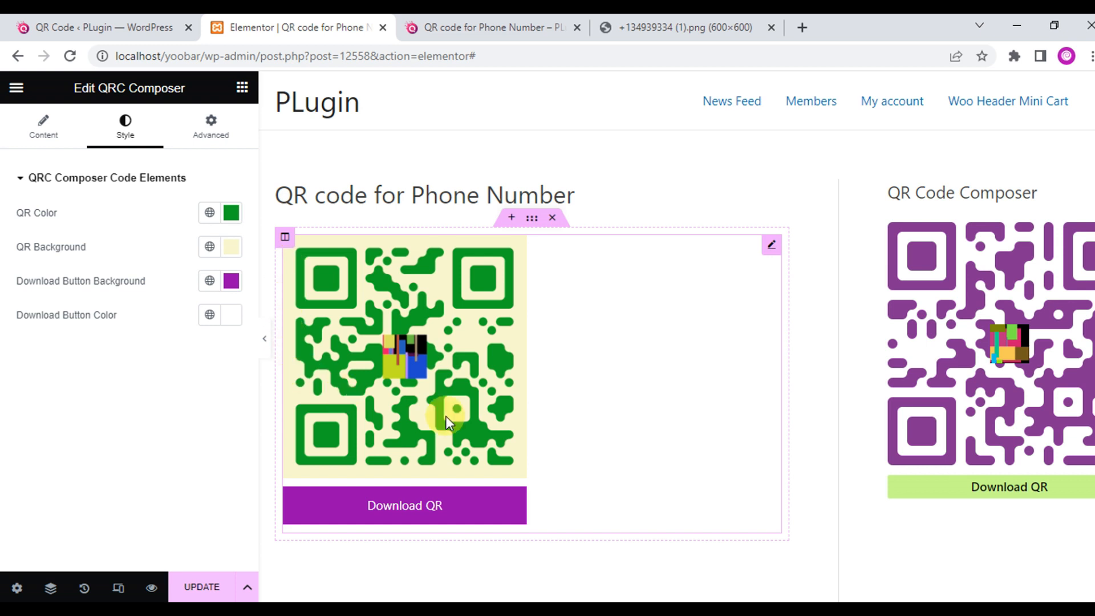
Set the QR margin to 0 and the Download Button background to #1E1D1E.
left_click(43, 140)
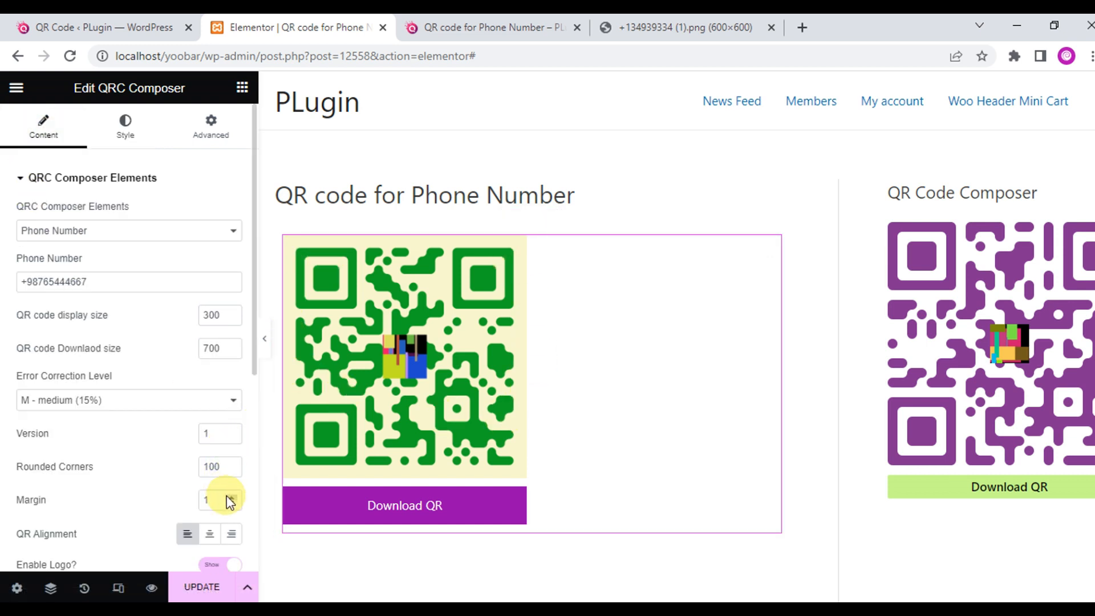
left_click(231, 504)
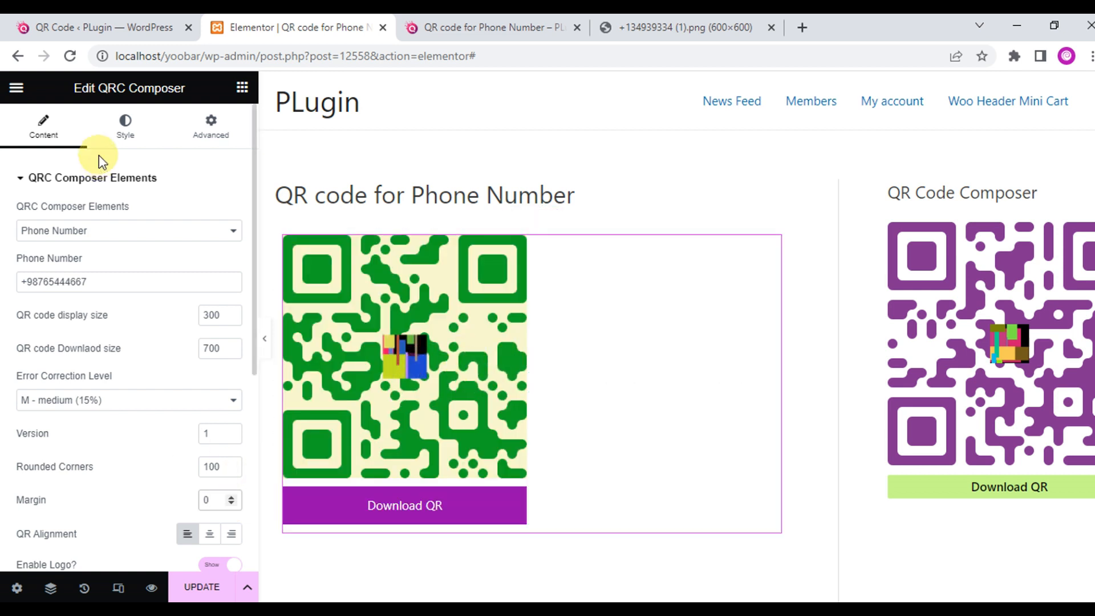
left_click(137, 136)
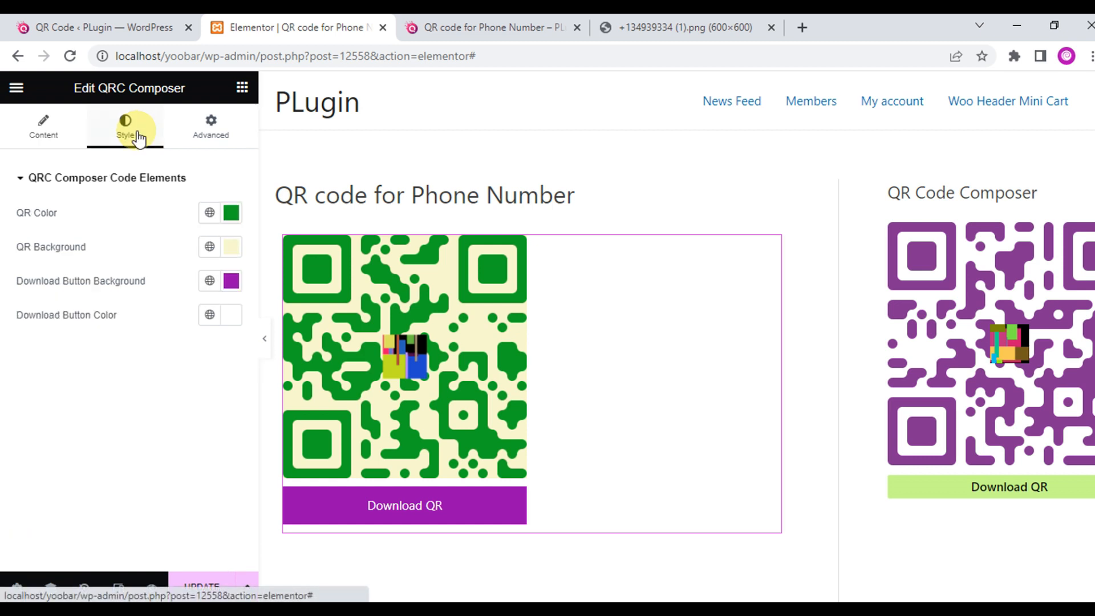
left_click(231, 281)
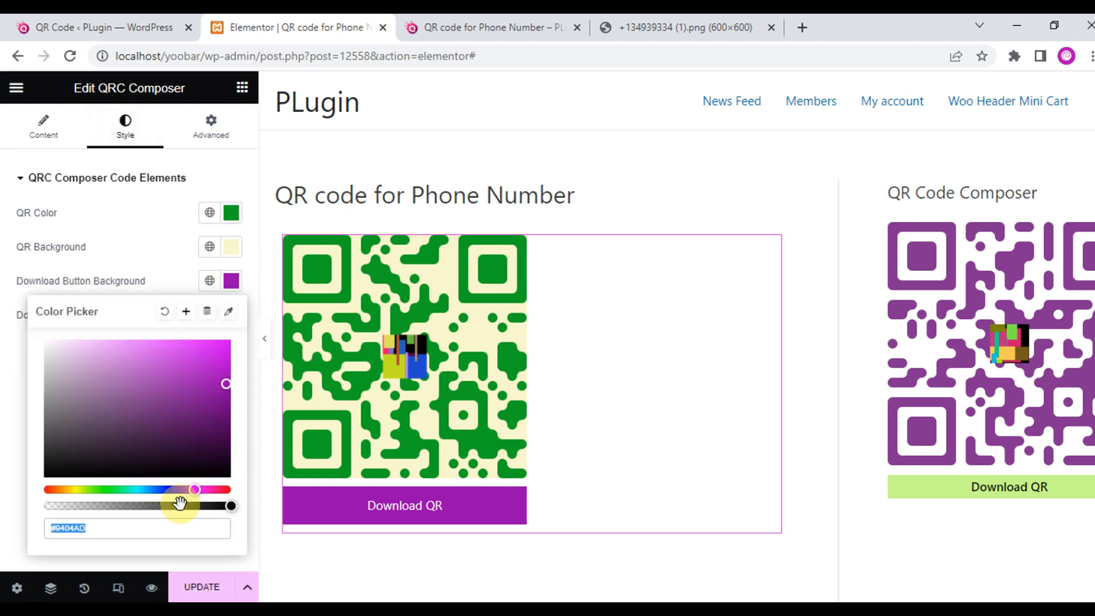
left_click(50, 461)
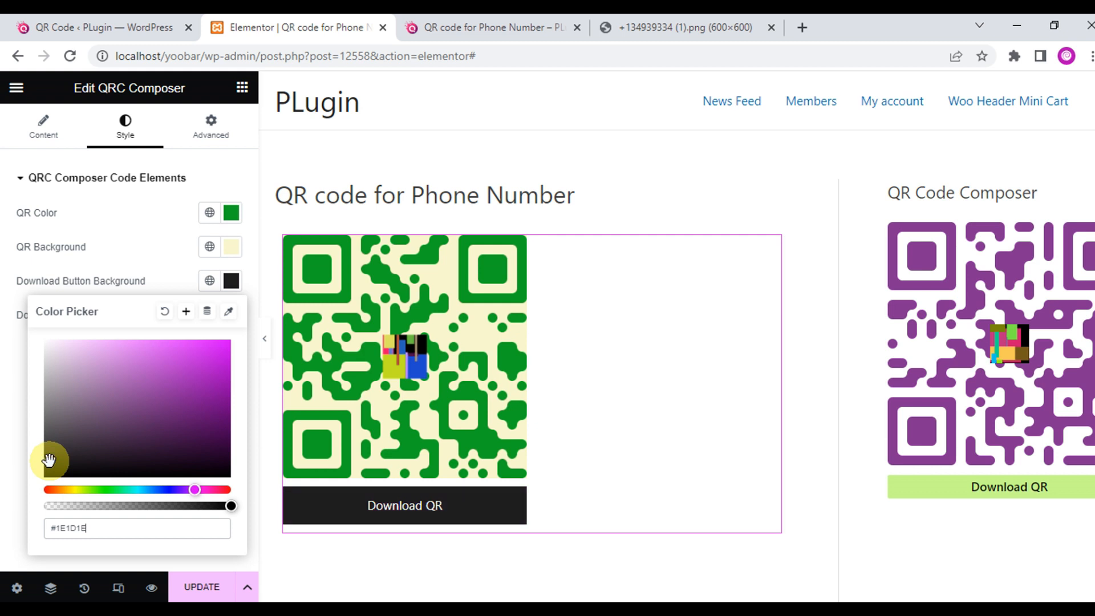
left_click(8, 409)
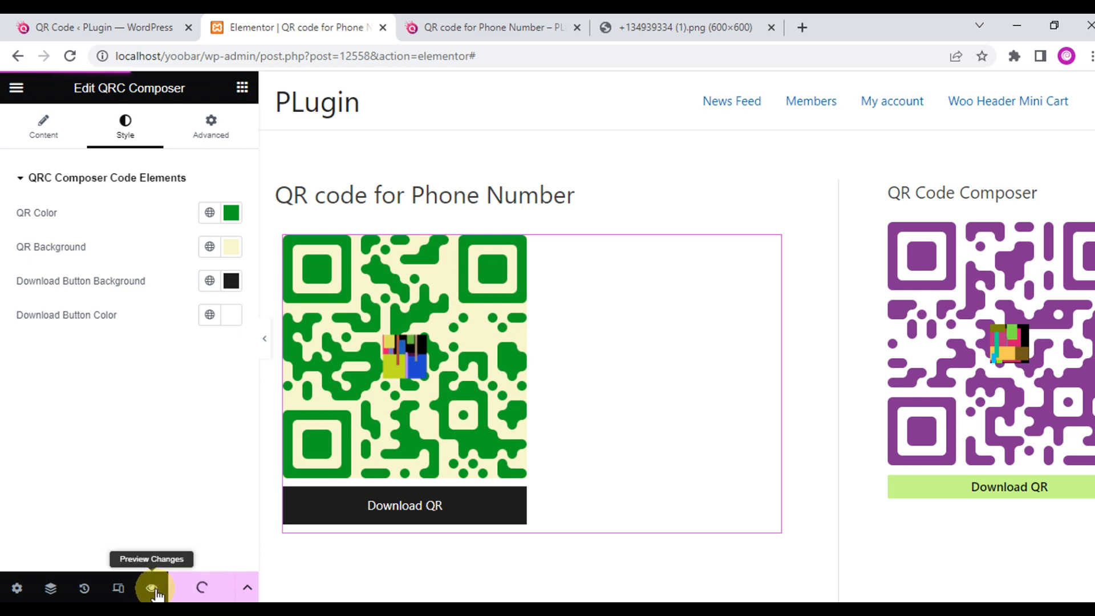
left_click(44, 128)
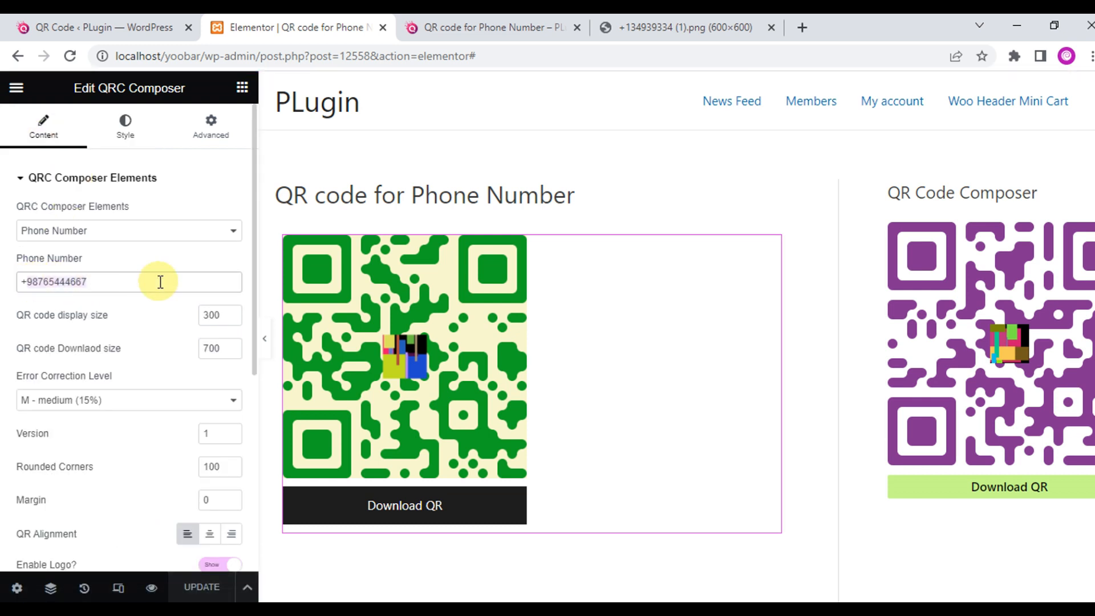
Preview the page, download its green-on-cream QR, and view the PNG at actual size.
left_click(150, 588)
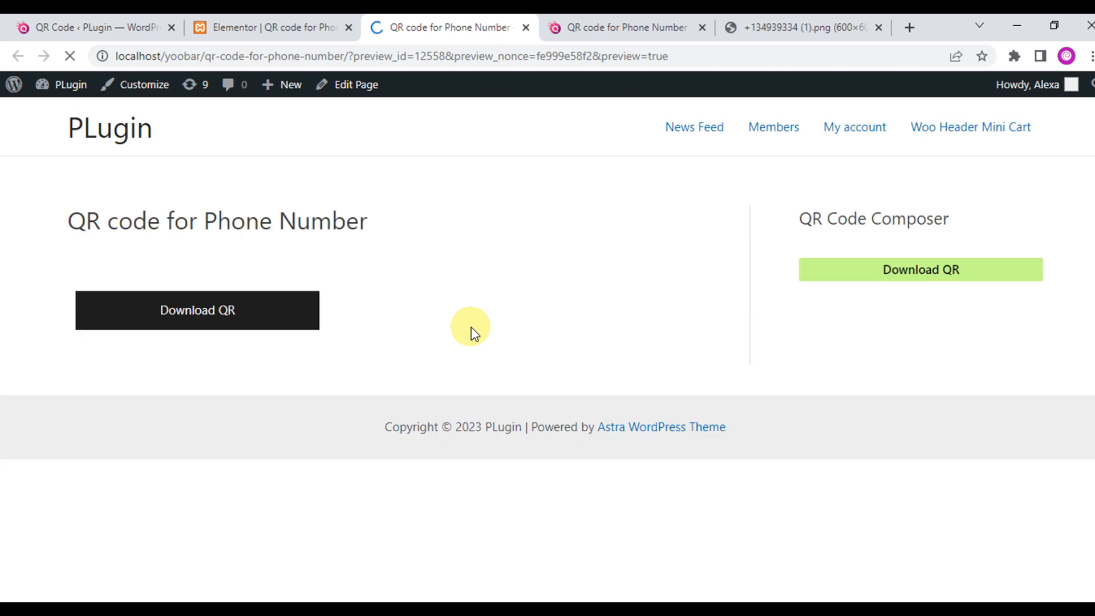
left_click(208, 523)
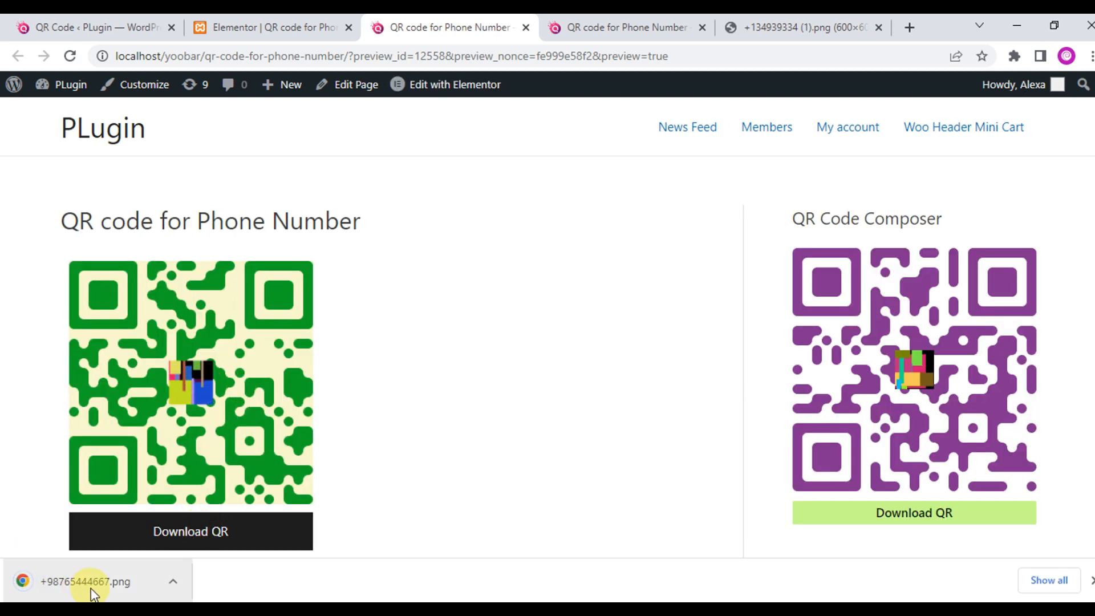
left_click(108, 585)
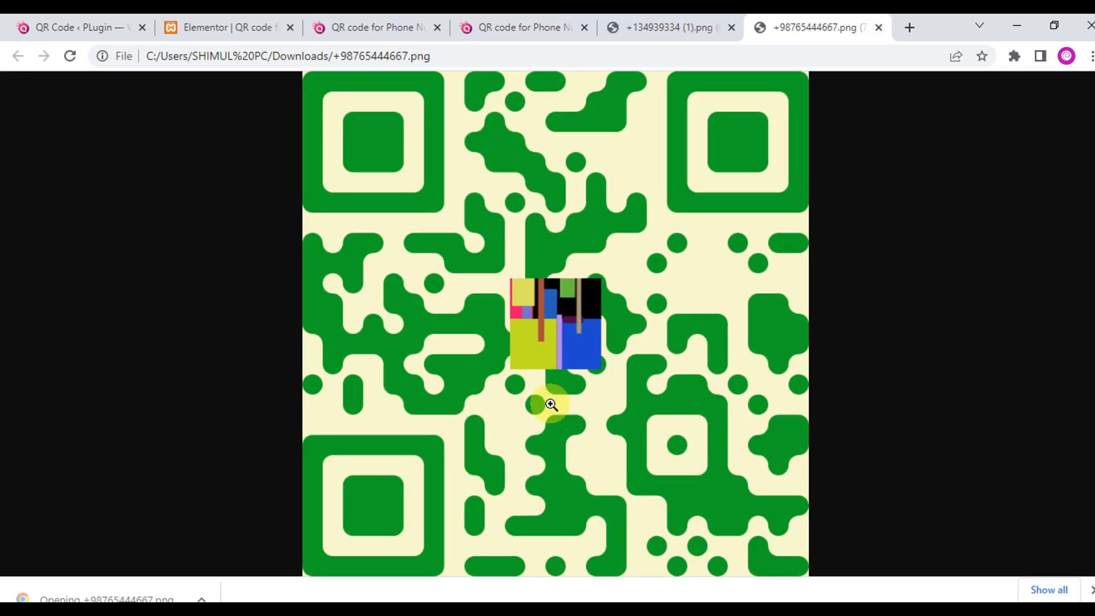
left_click(550, 405)
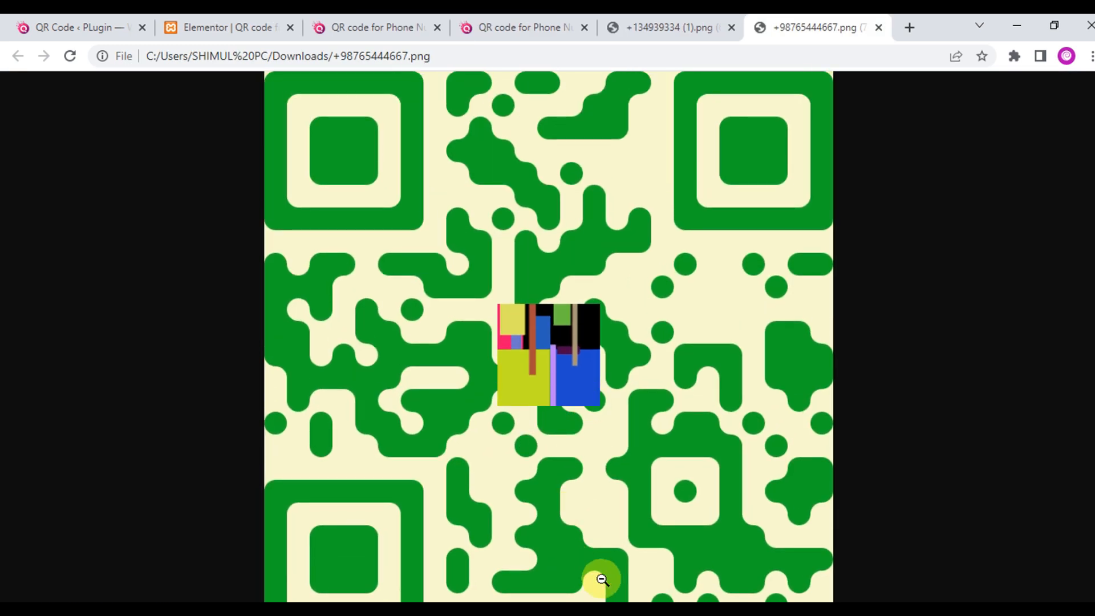